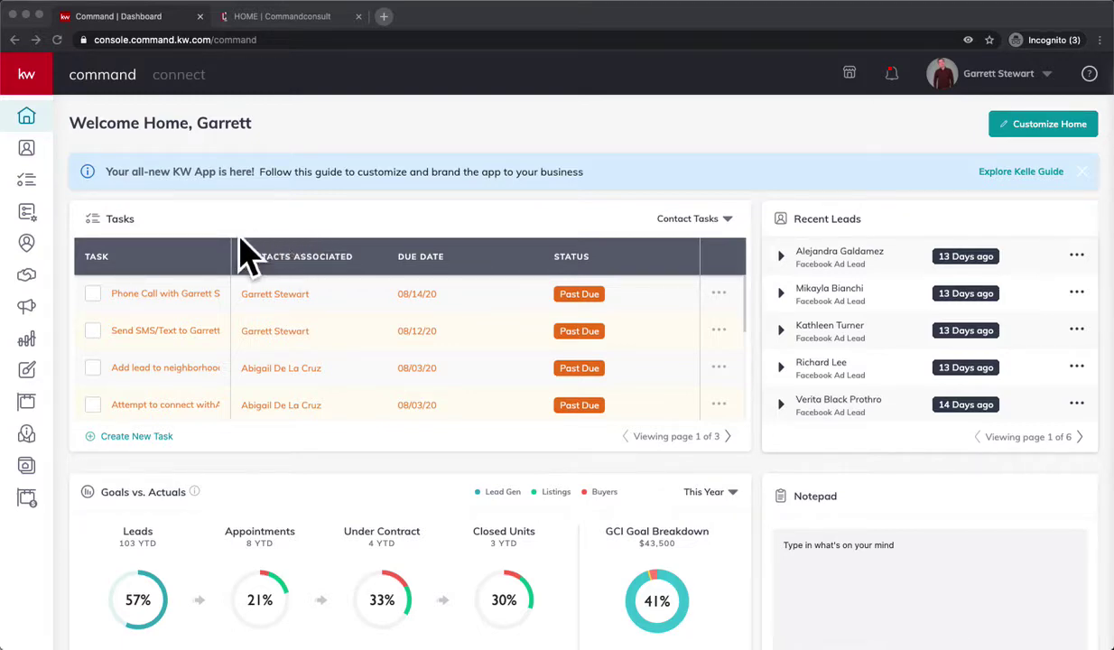
Open the Campaigns dashboard from the sidebar and dismiss the feedback popup.
click(55, 334)
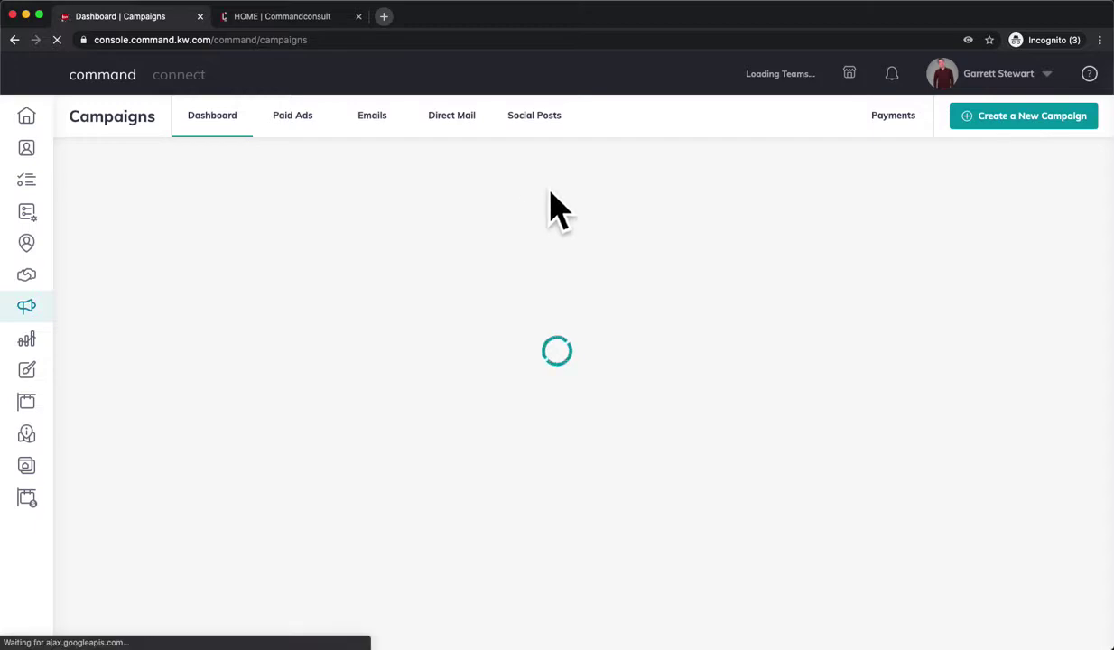
click(769, 160)
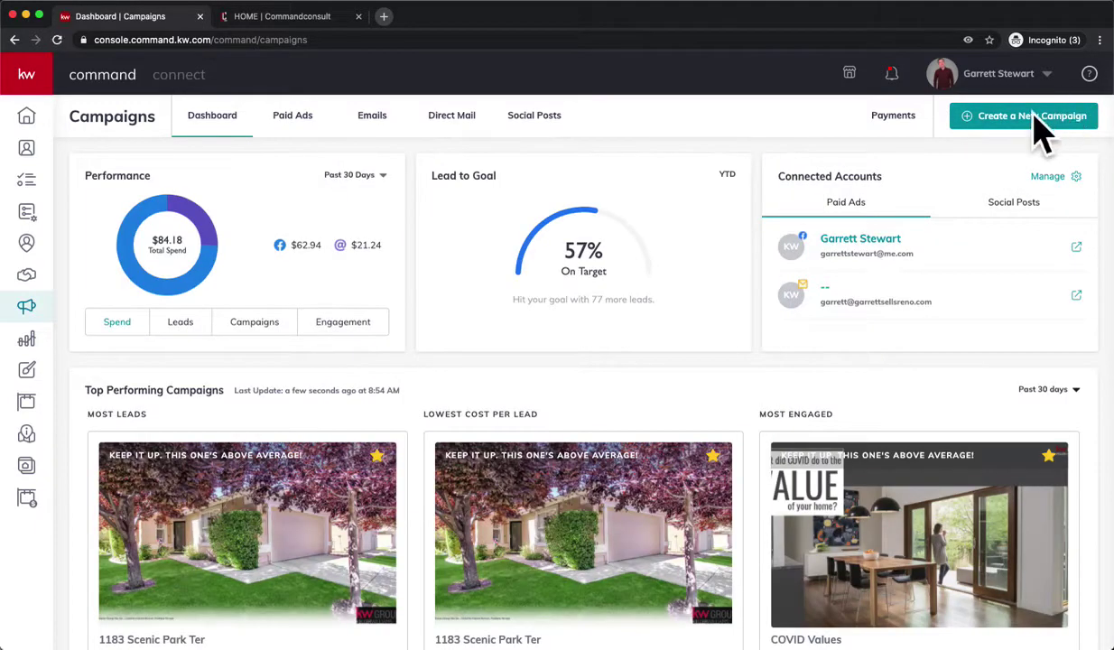
click(1046, 119)
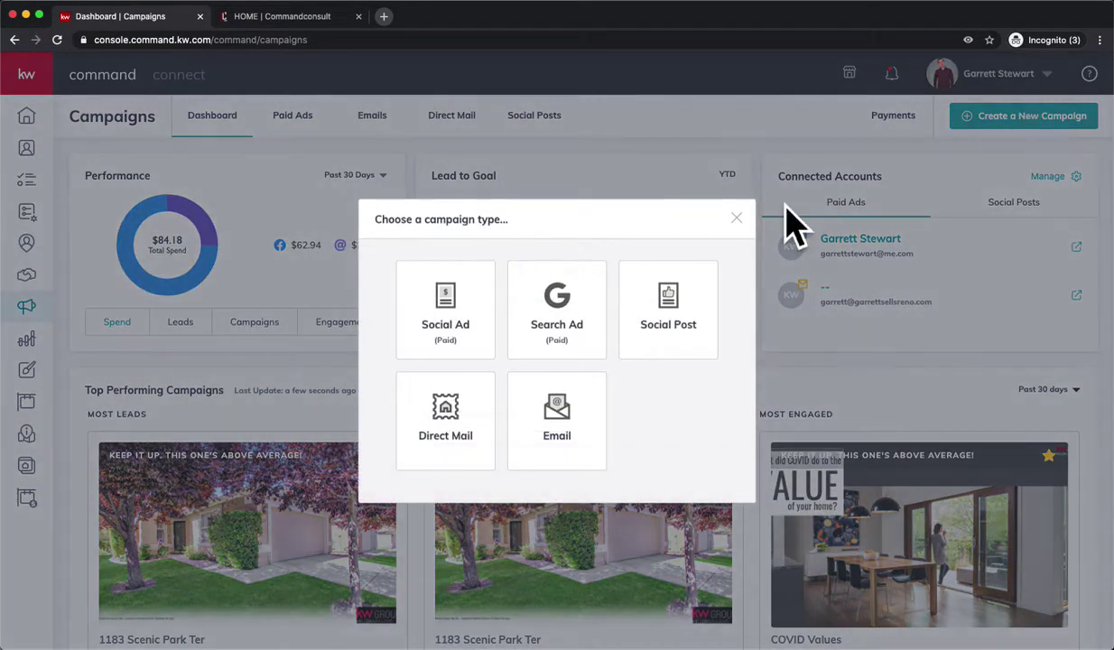
click(486, 316)
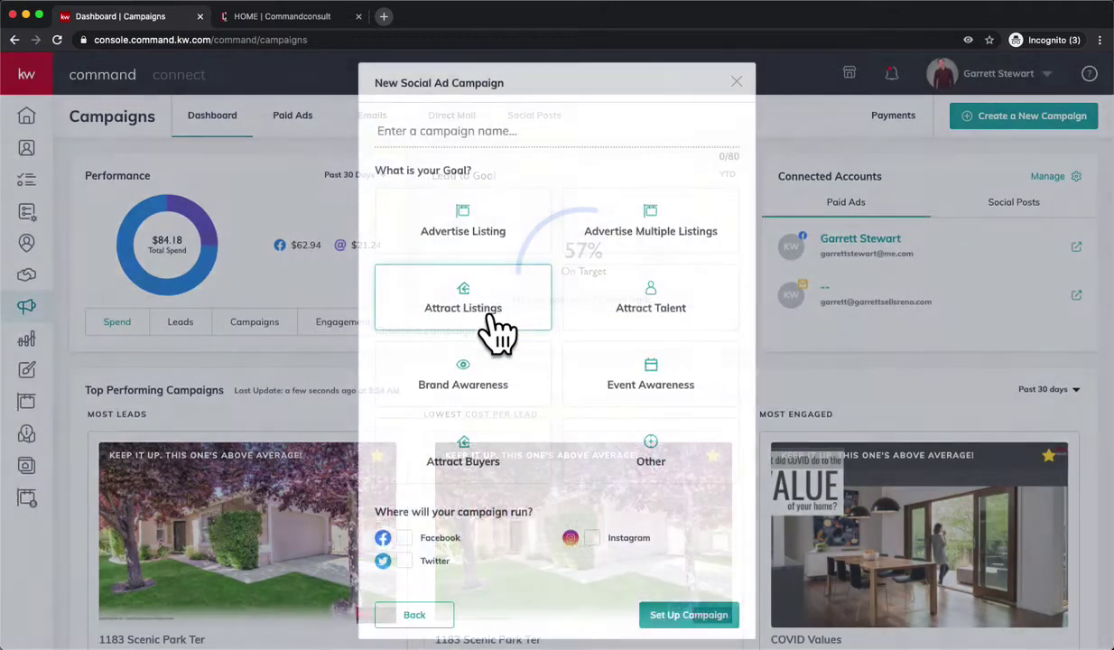
click(487, 149)
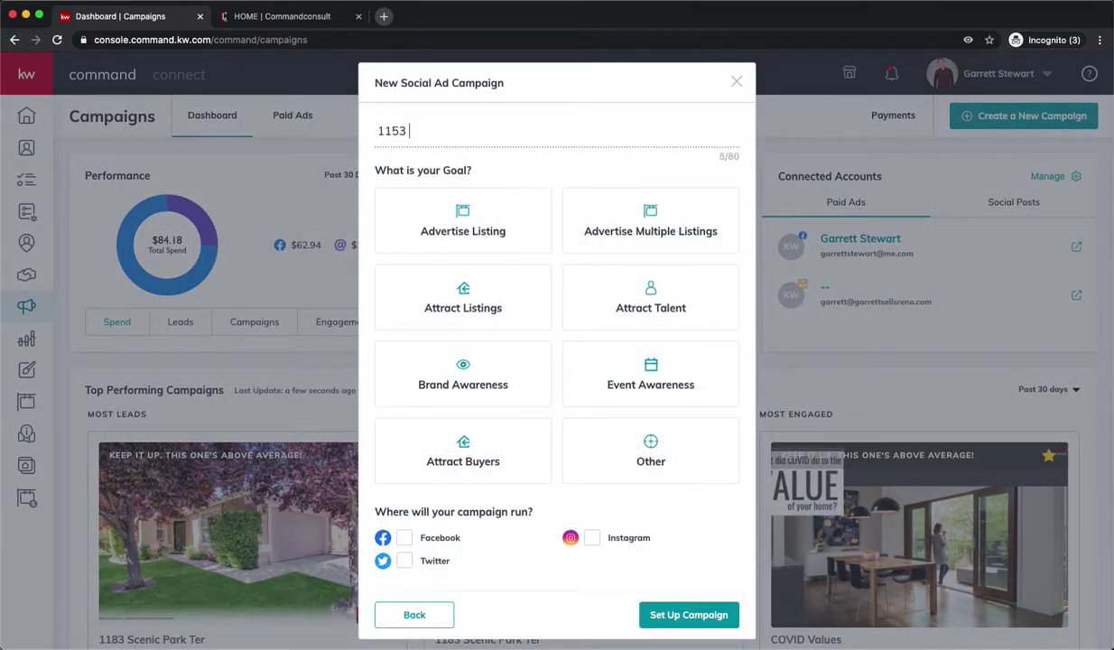
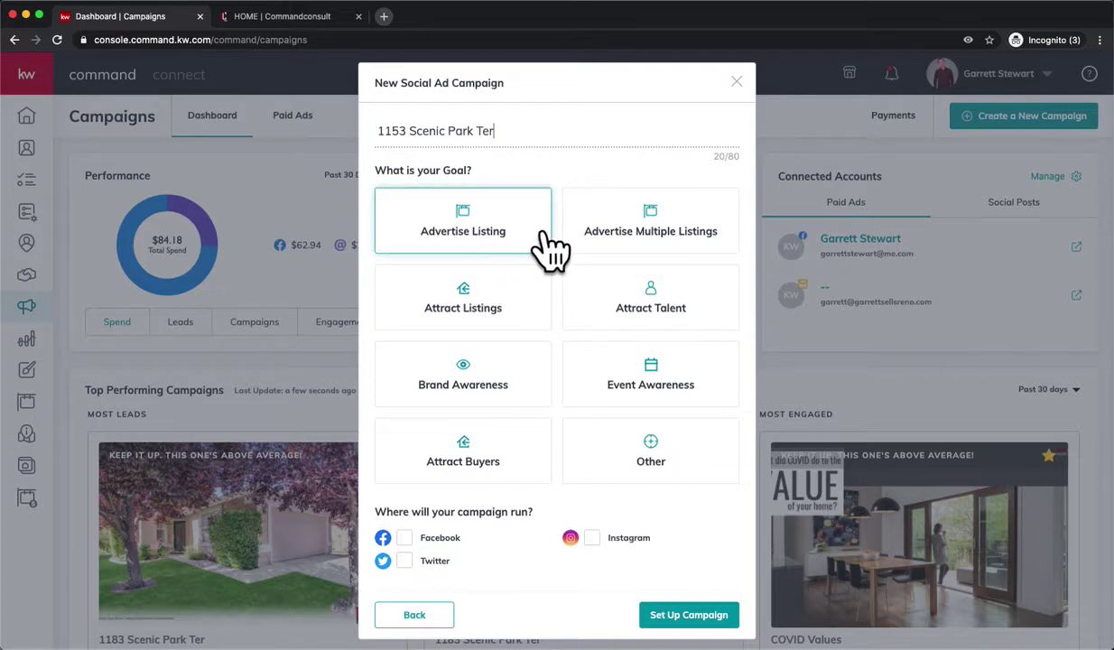
click(540, 237)
click(421, 555)
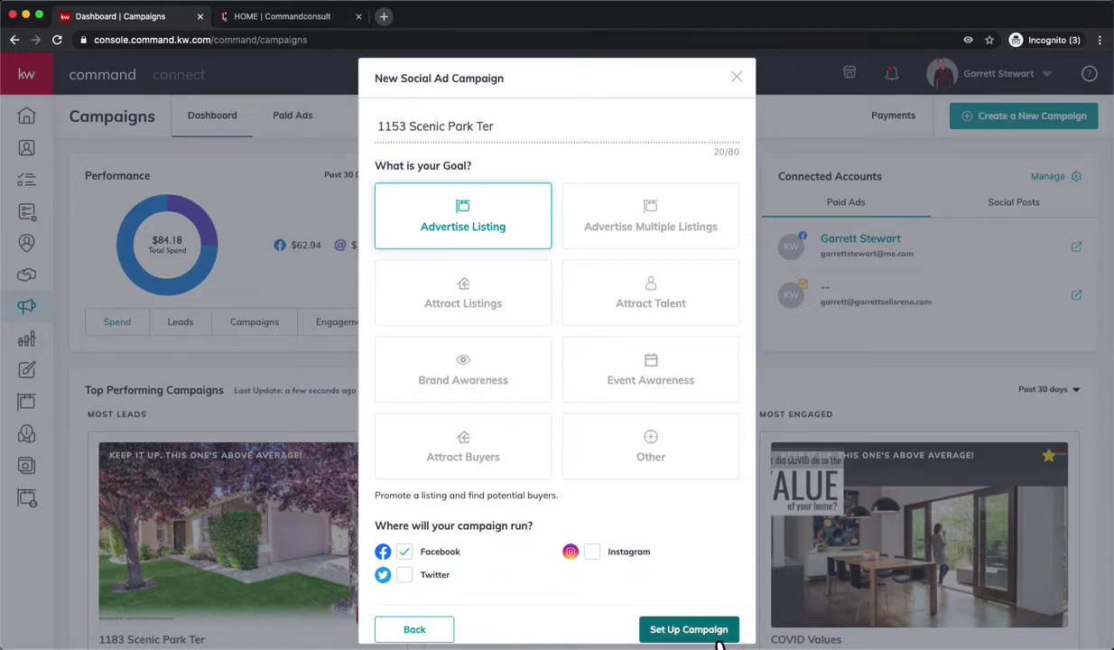
click(689, 630)
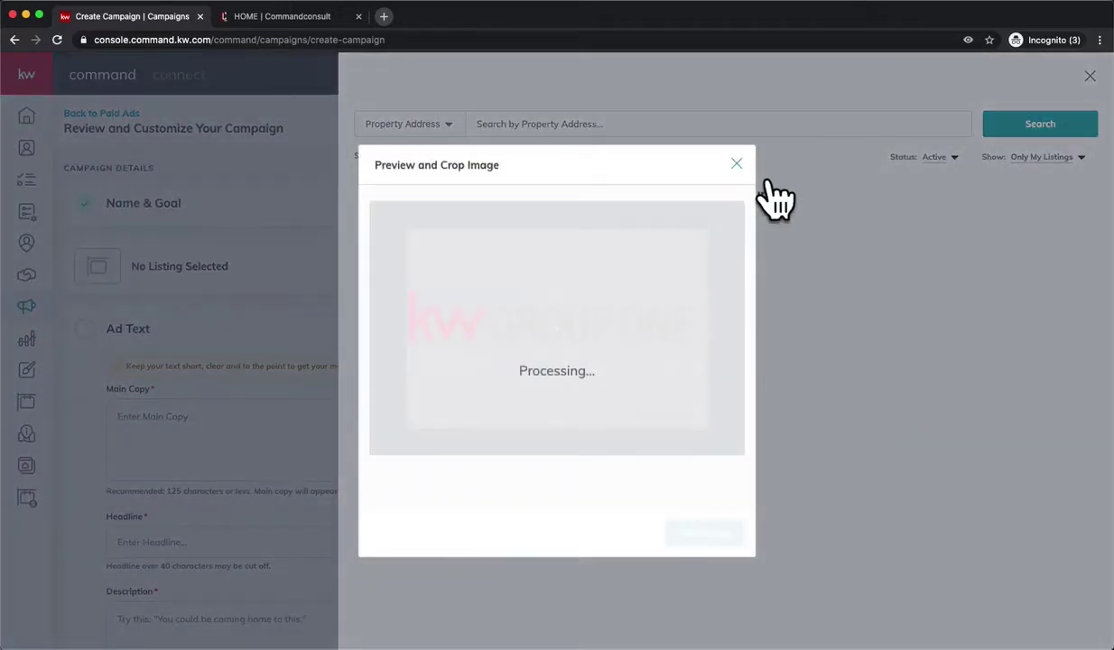
Dismiss the crop preview, search All Listings, then close the property search without choosing one.
click(771, 199)
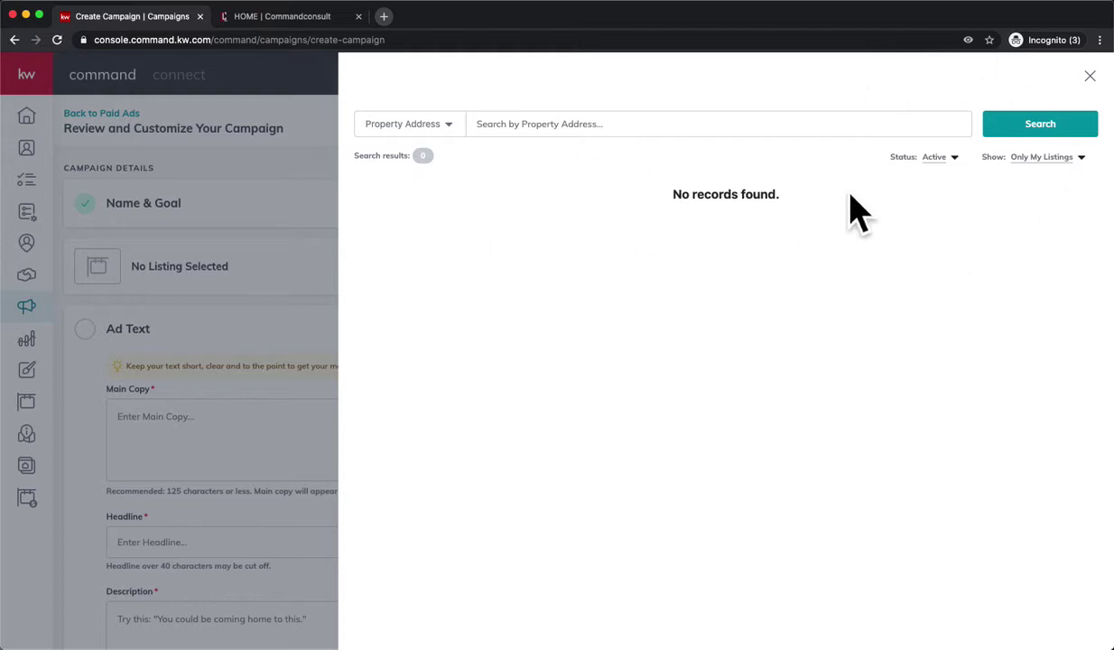
click(1057, 158)
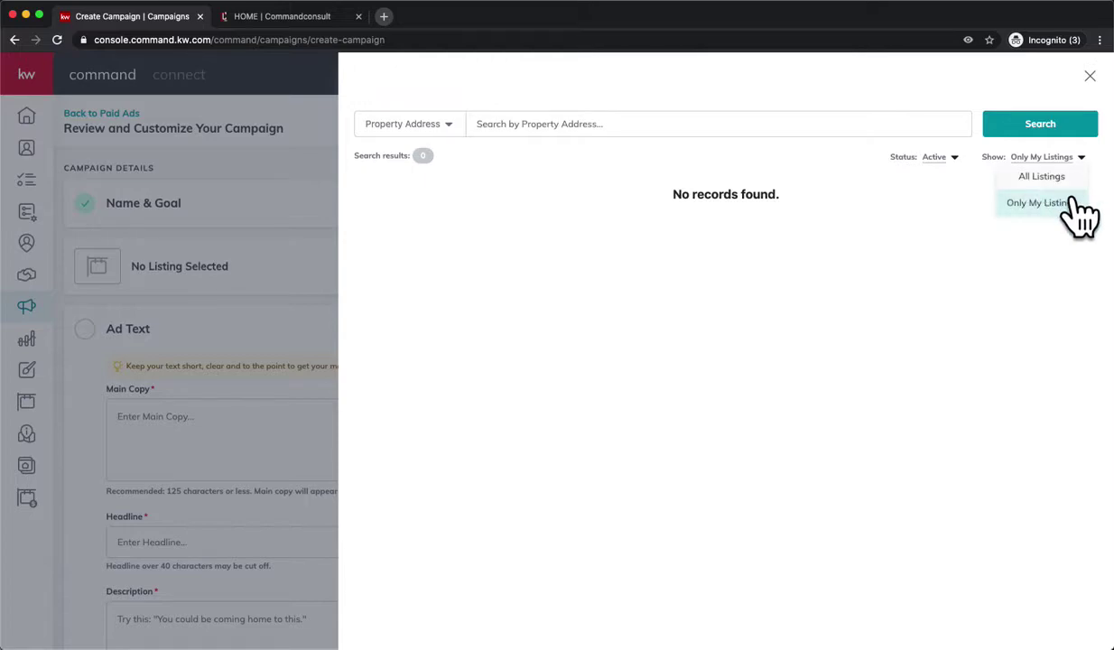
click(1046, 174)
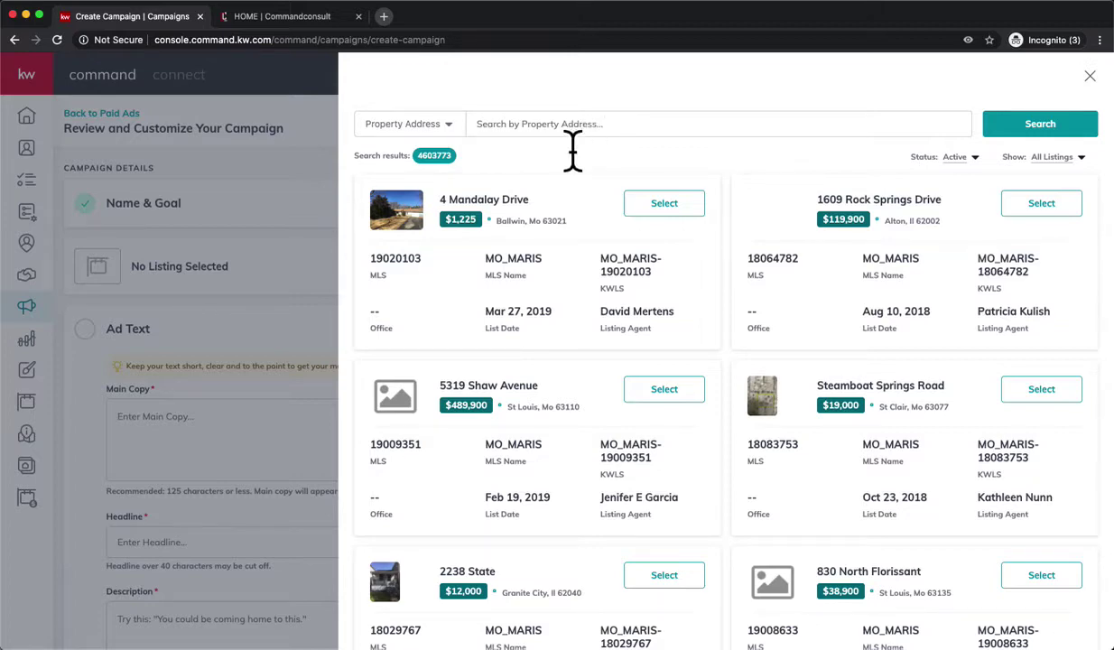
click(1025, 117)
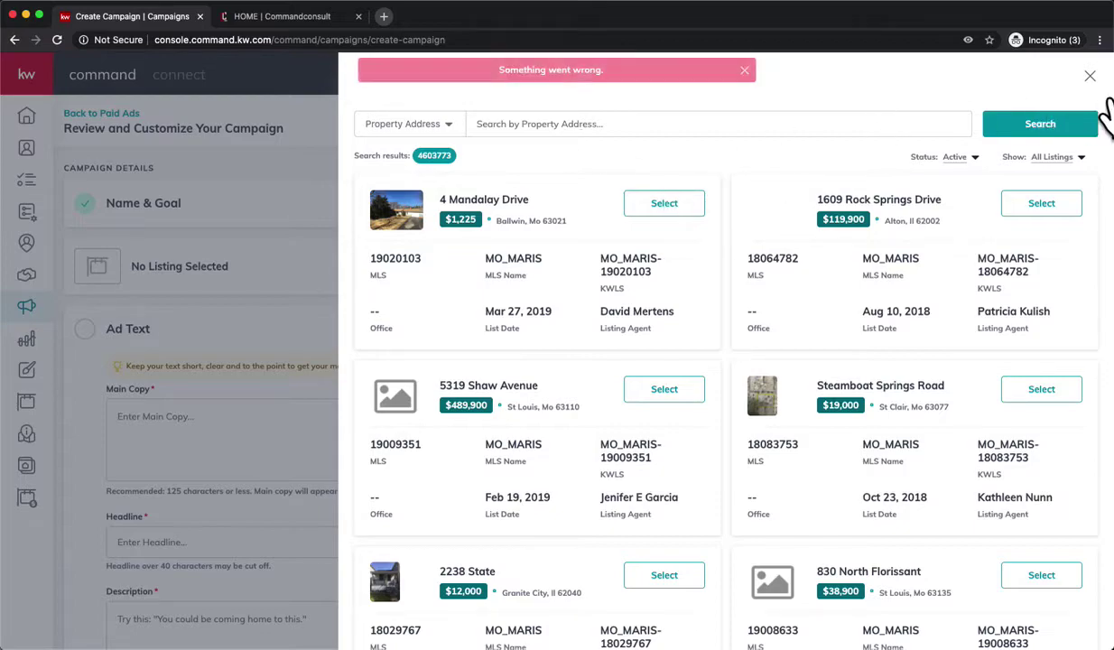
click(1090, 76)
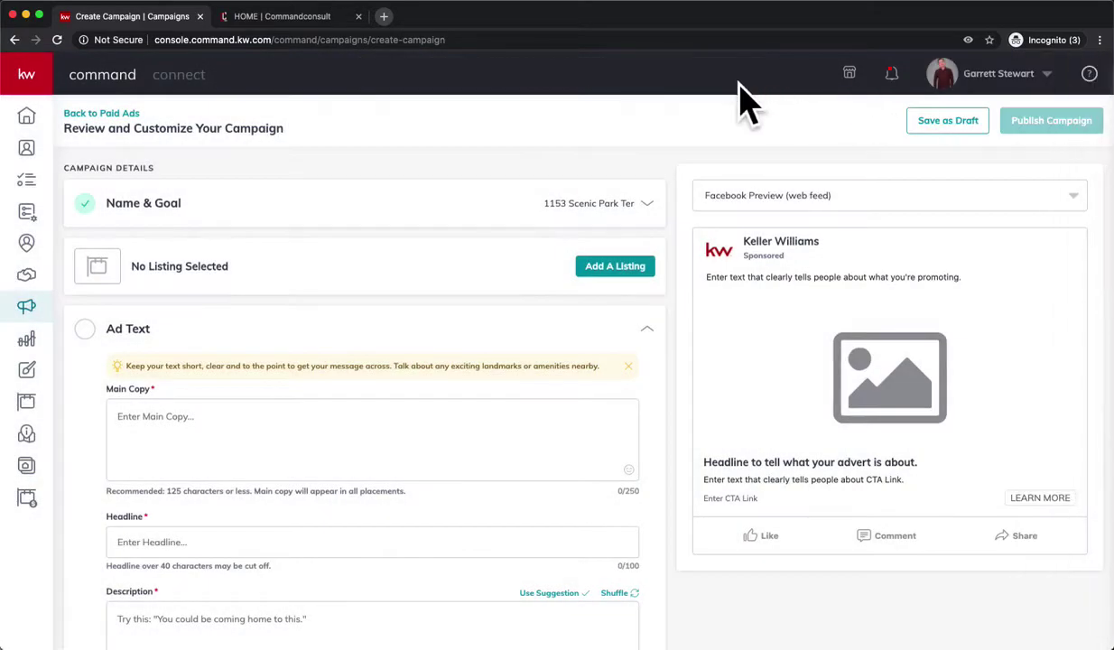
scroll(404, 384, down, 1)
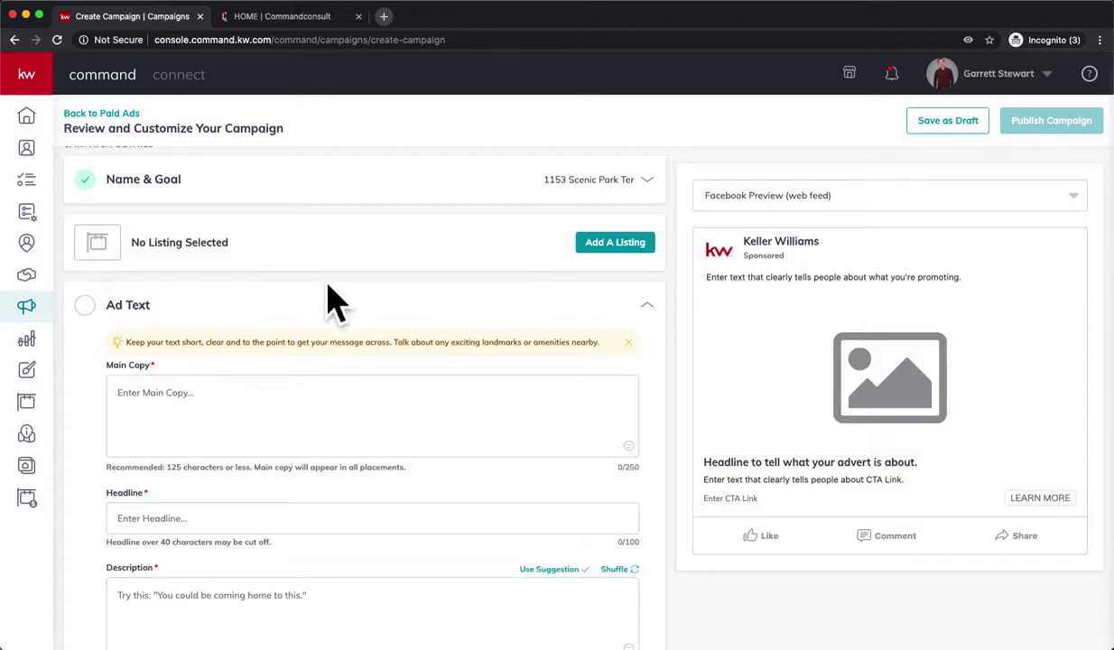
scroll(329, 287, down, 1)
scroll(215, 325, down, 3)
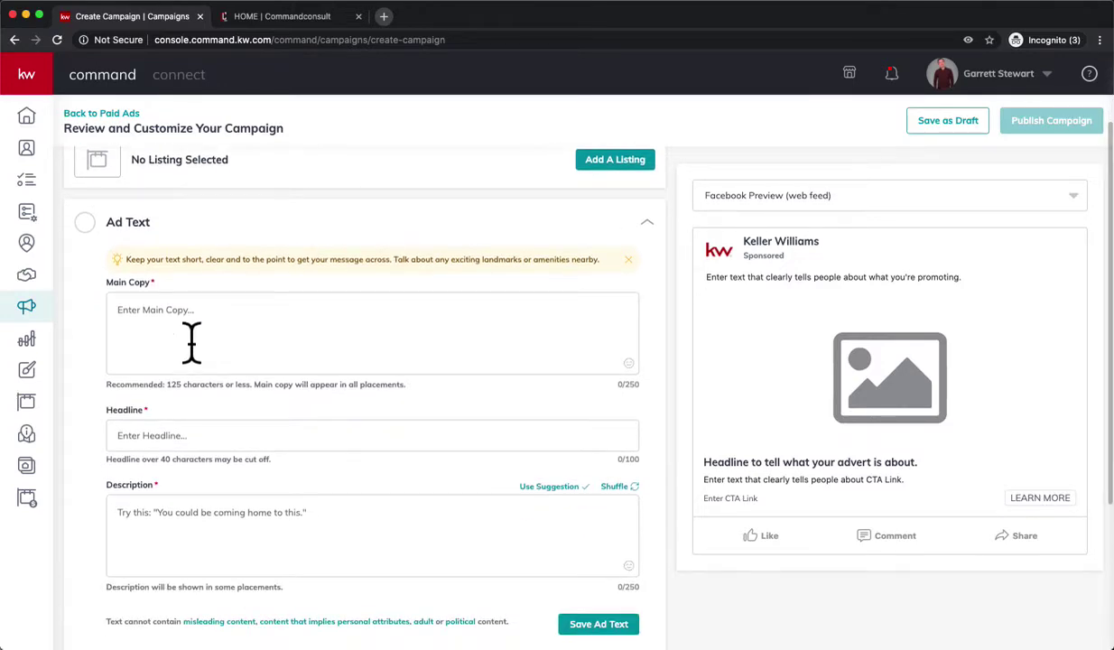
click(192, 341)
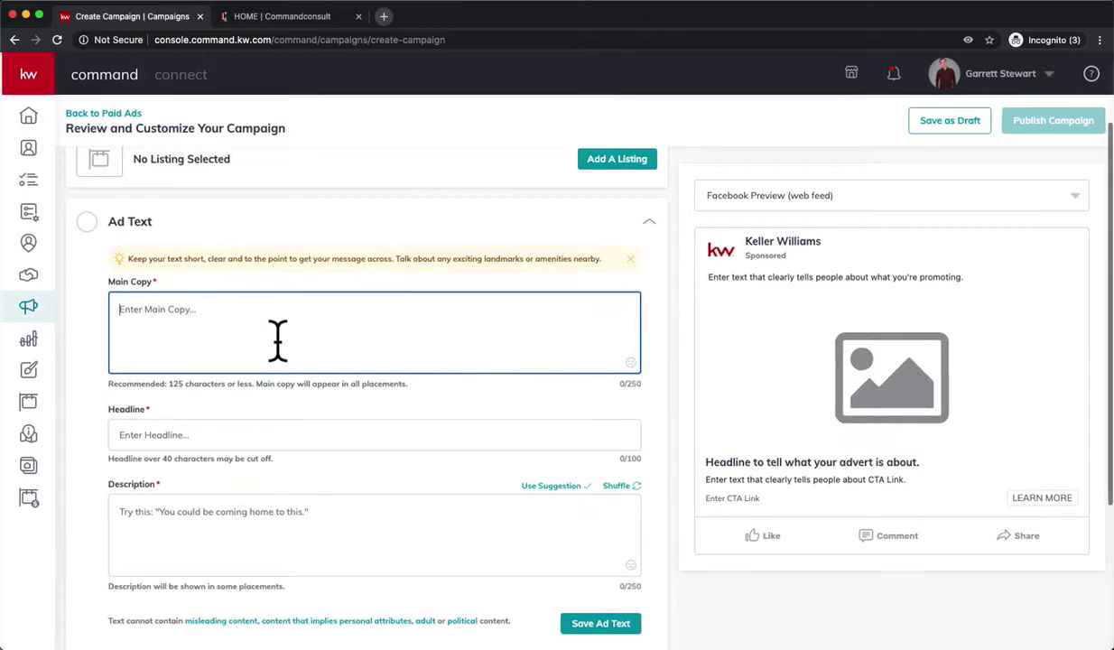
scroll(277, 341, down, 2)
text(J)
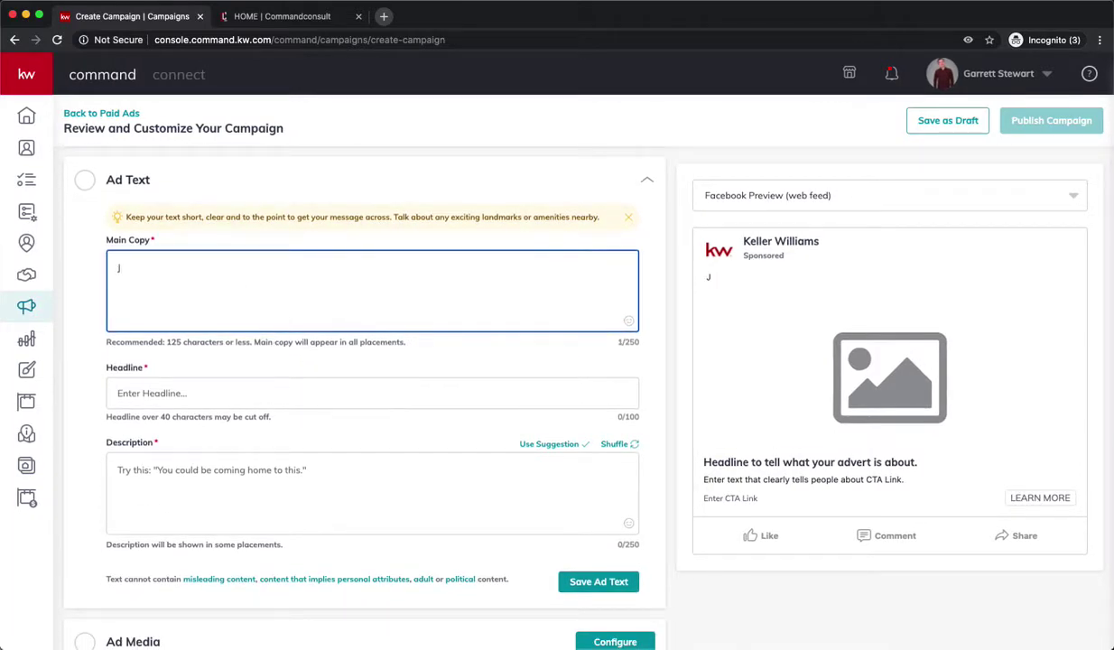
key(BackSpace)
text(Coming Soon!)
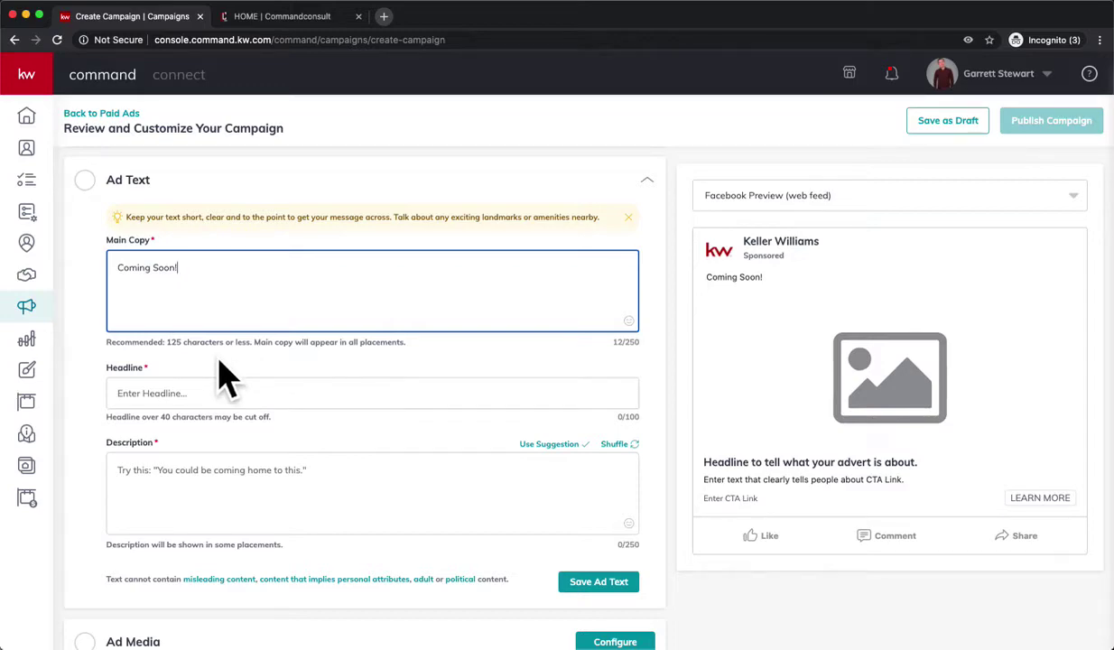
scroll(222, 373, down, 1)
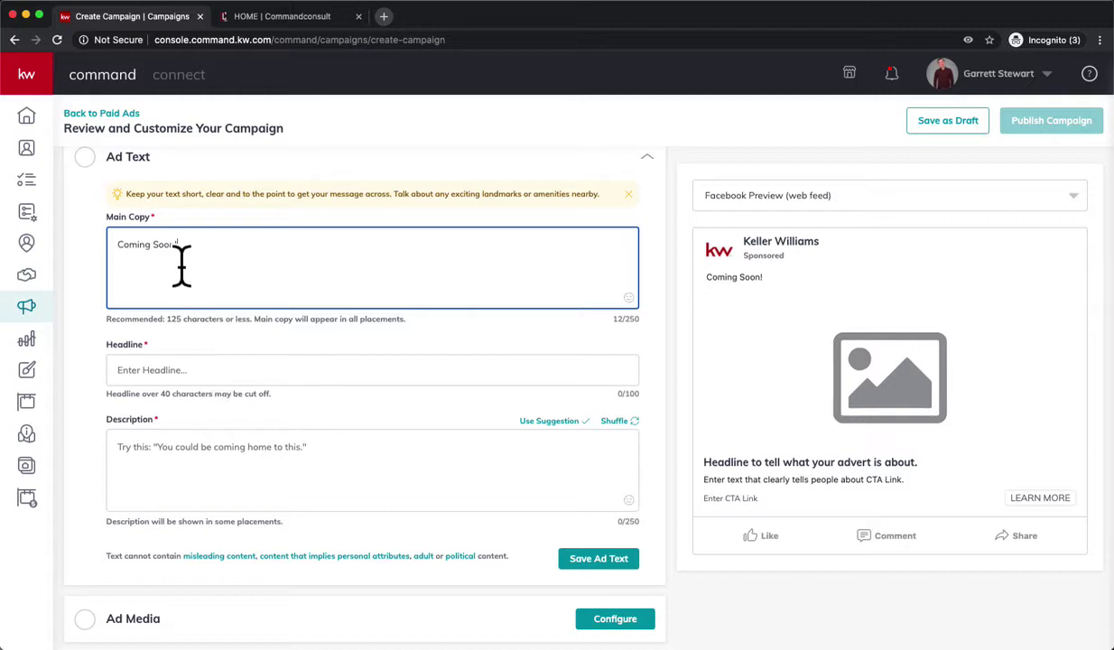
drag(198, 253, 118, 246)
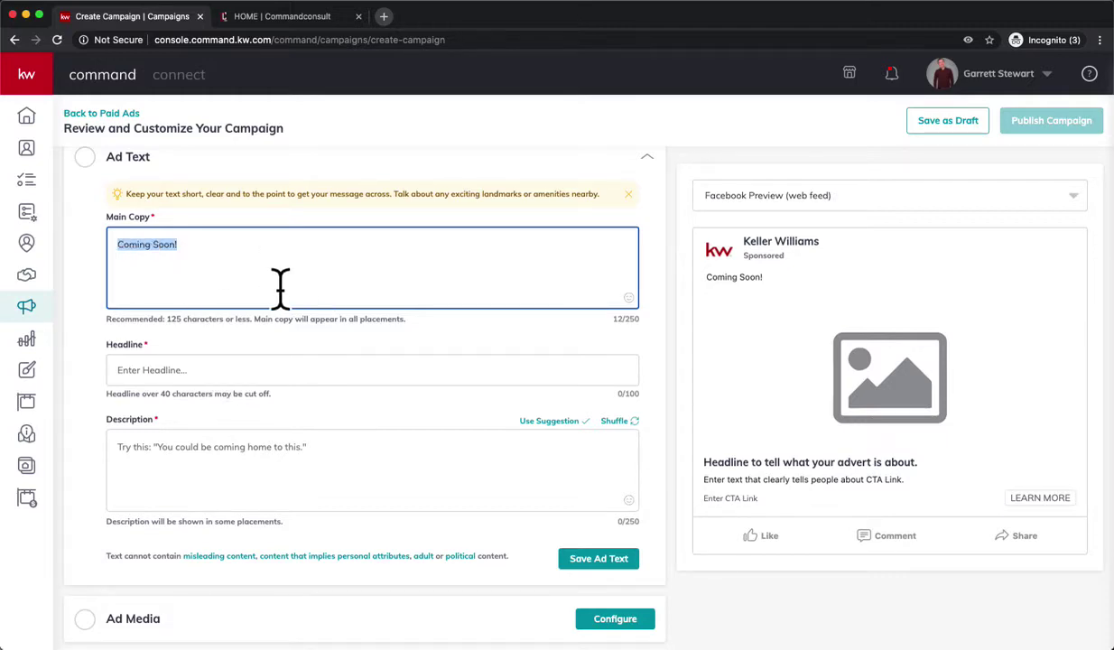
key(BackSpace)
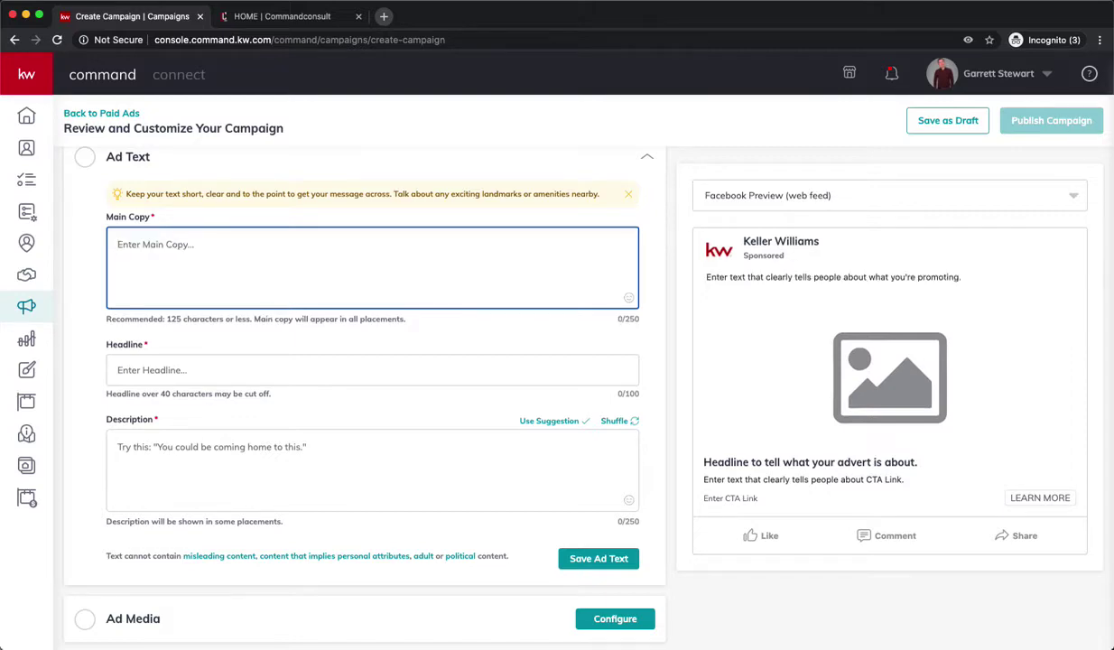
scroll(149, 371, down, 1)
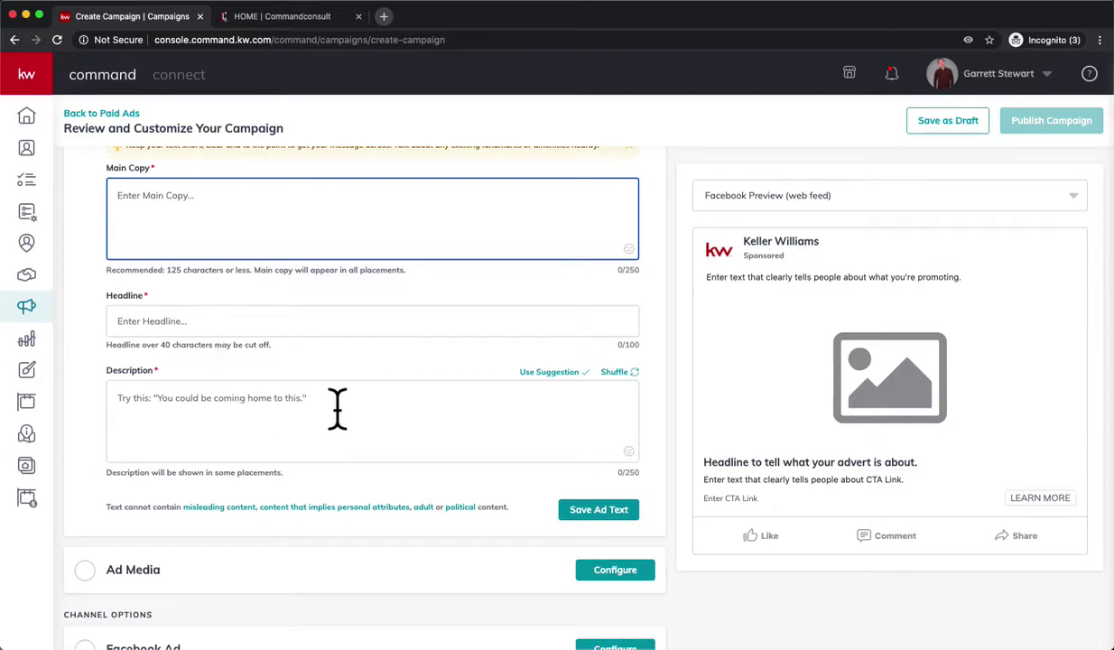
scroll(322, 417, down, 1)
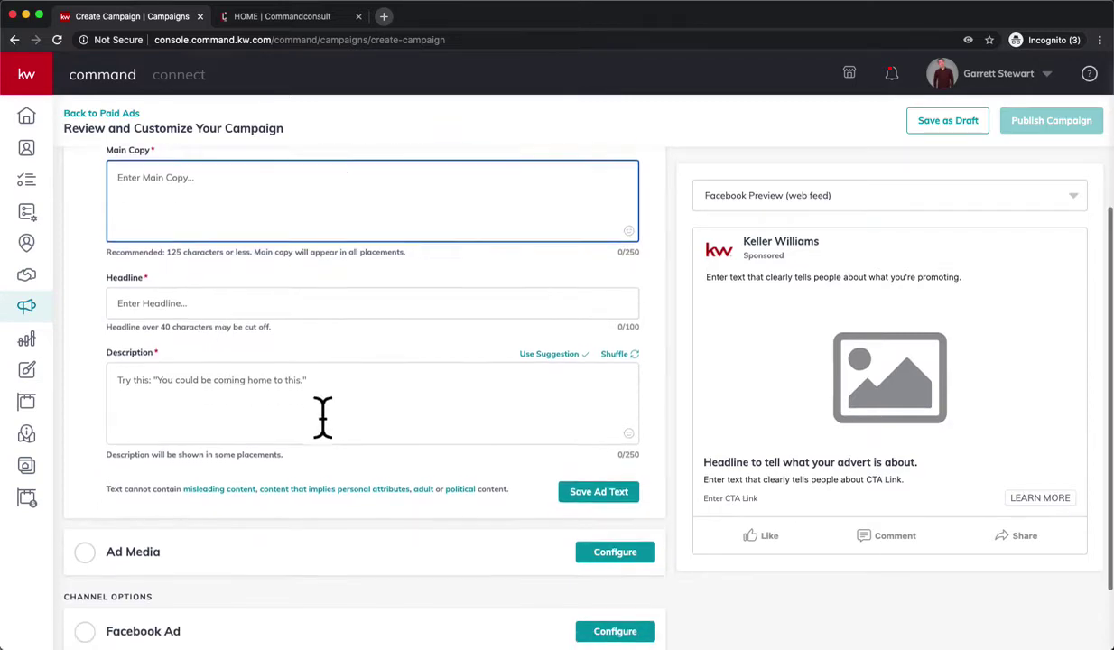
scroll(323, 417, down, 3)
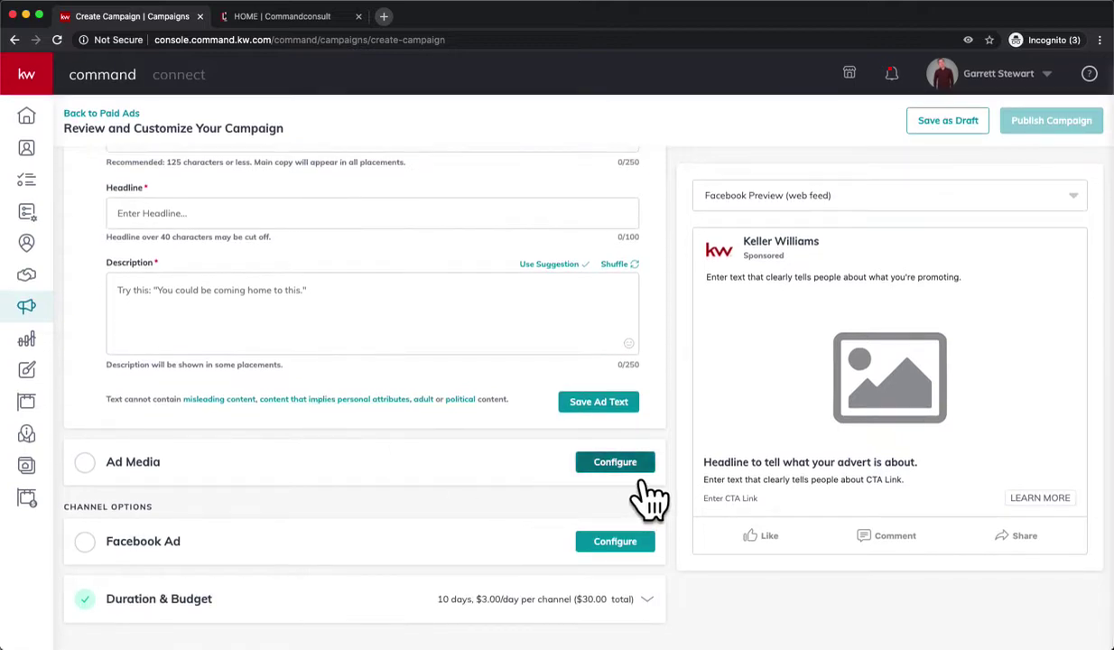
Open Select Media for the campaign's ad media and choose Upload Image(s) under Add Images.
click(628, 462)
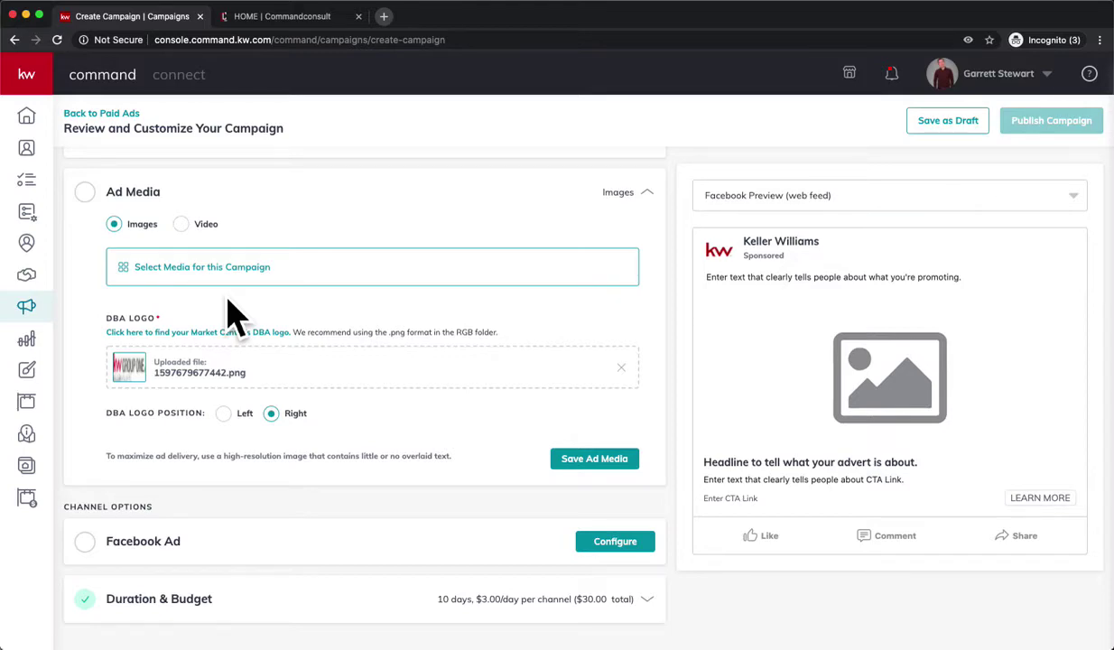
scroll(361, 298, up, 5)
scroll(452, 298, down, 5)
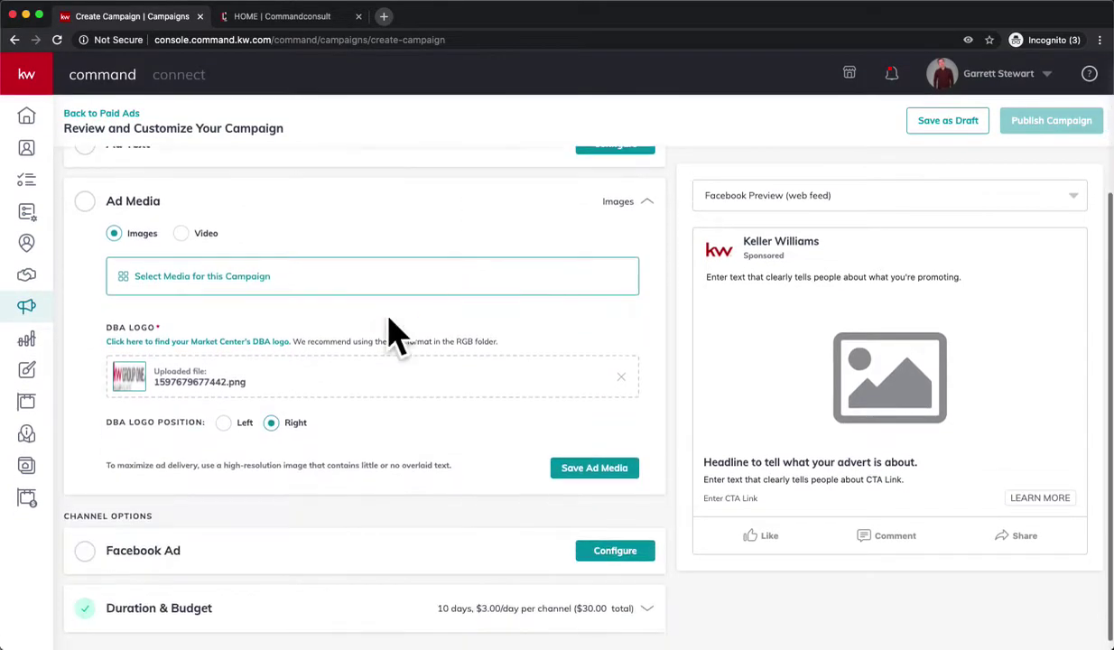
click(227, 289)
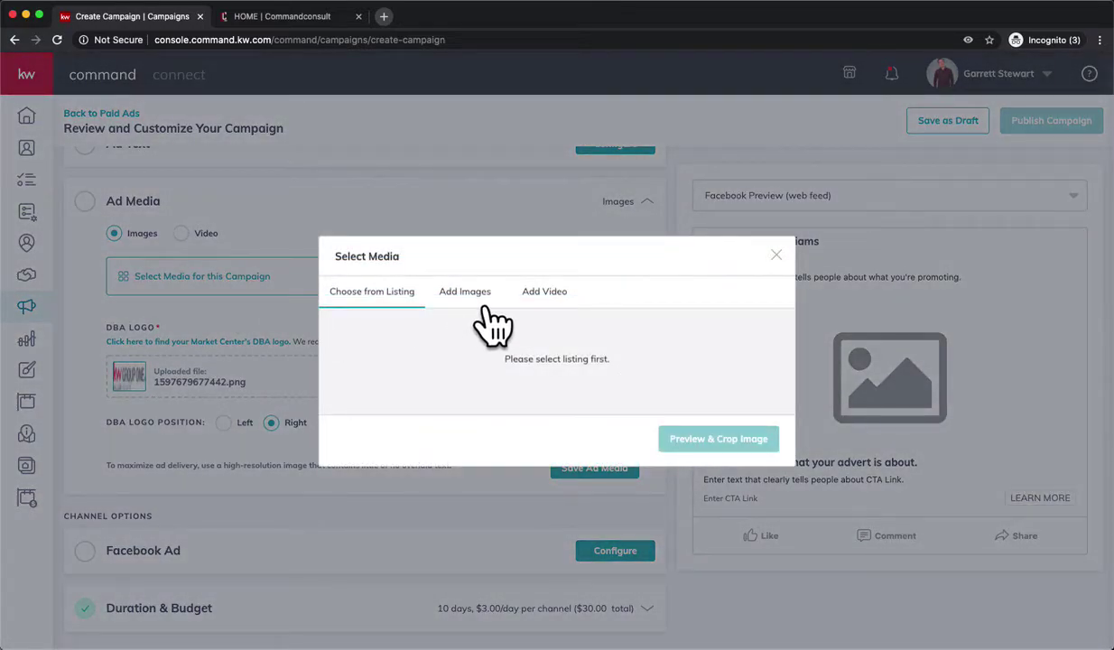
click(481, 298)
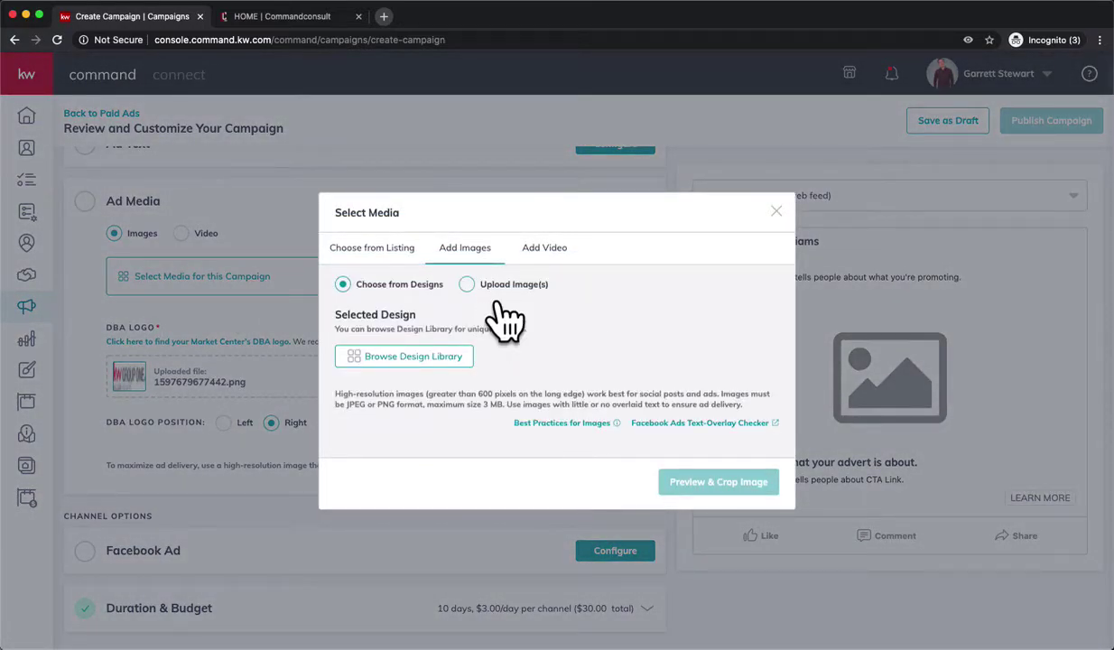
click(492, 284)
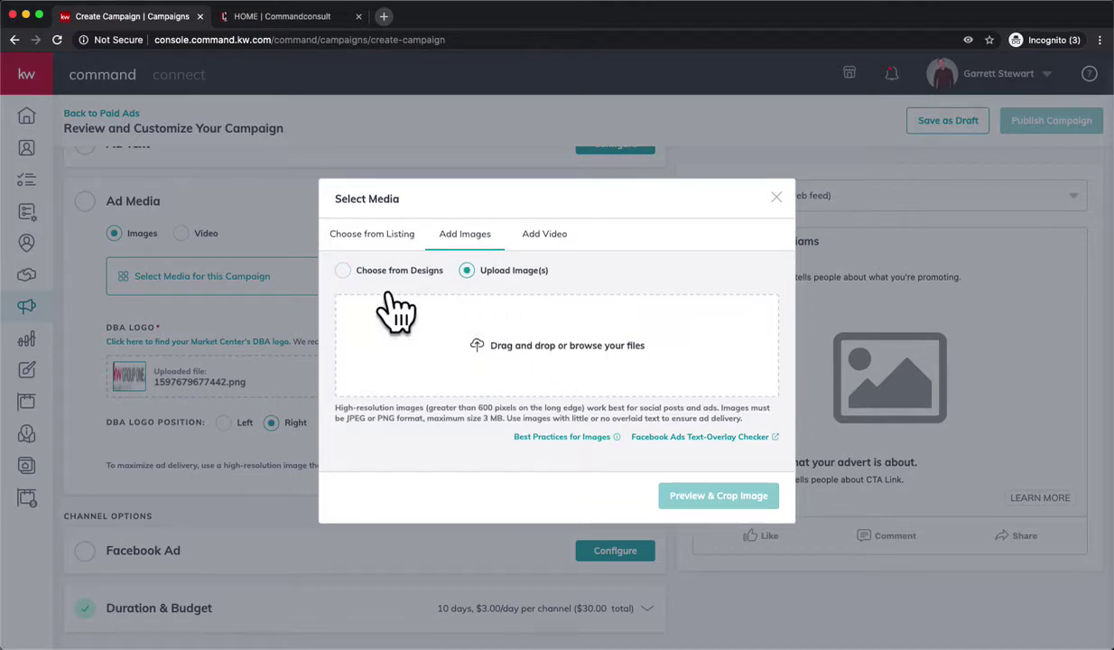
click(352, 274)
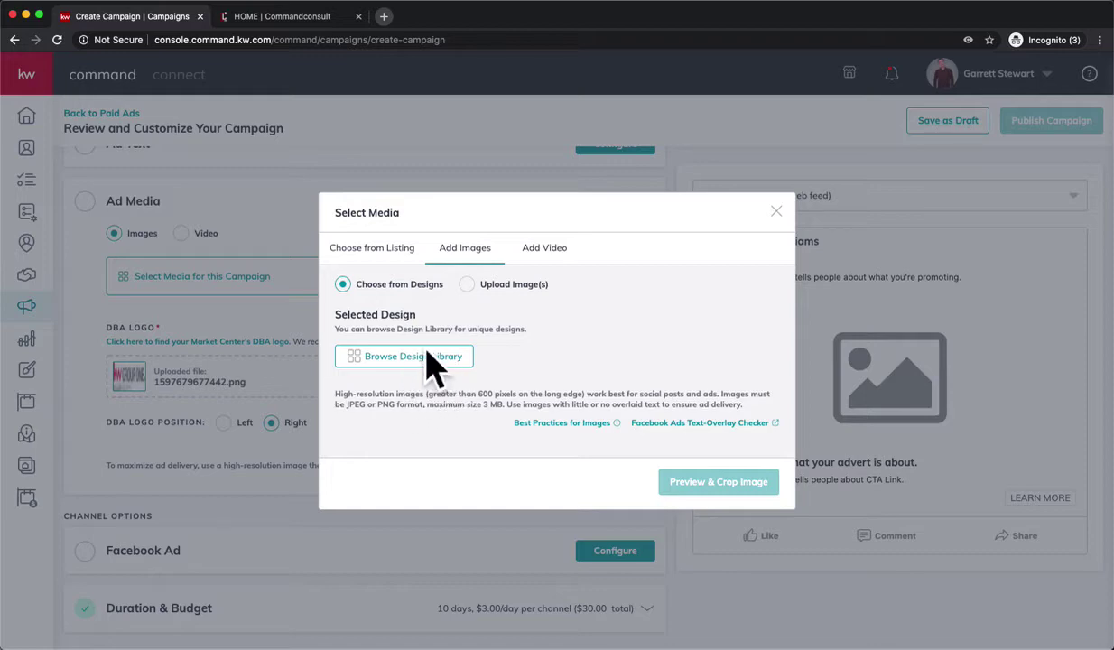
click(472, 287)
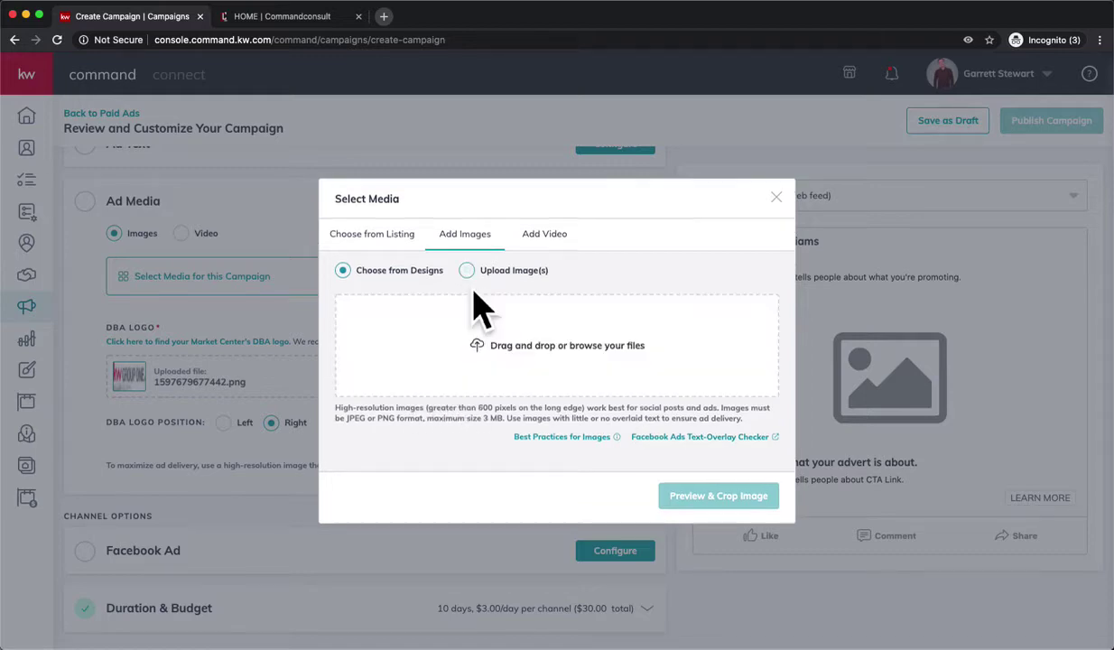
click(534, 356)
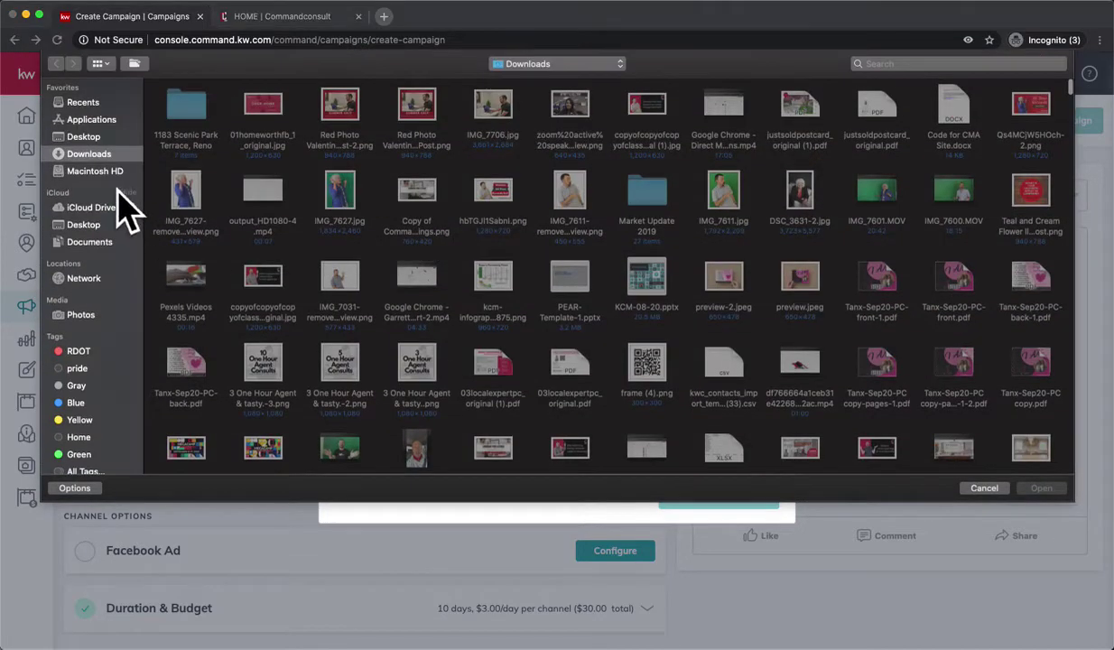
click(114, 228)
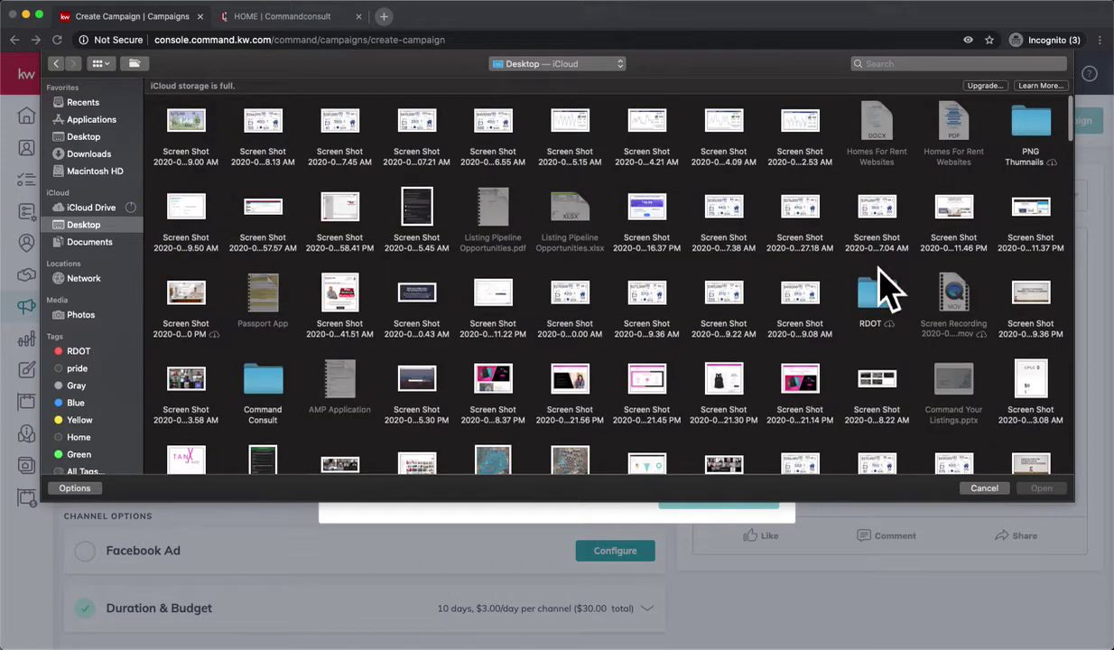
click(90, 105)
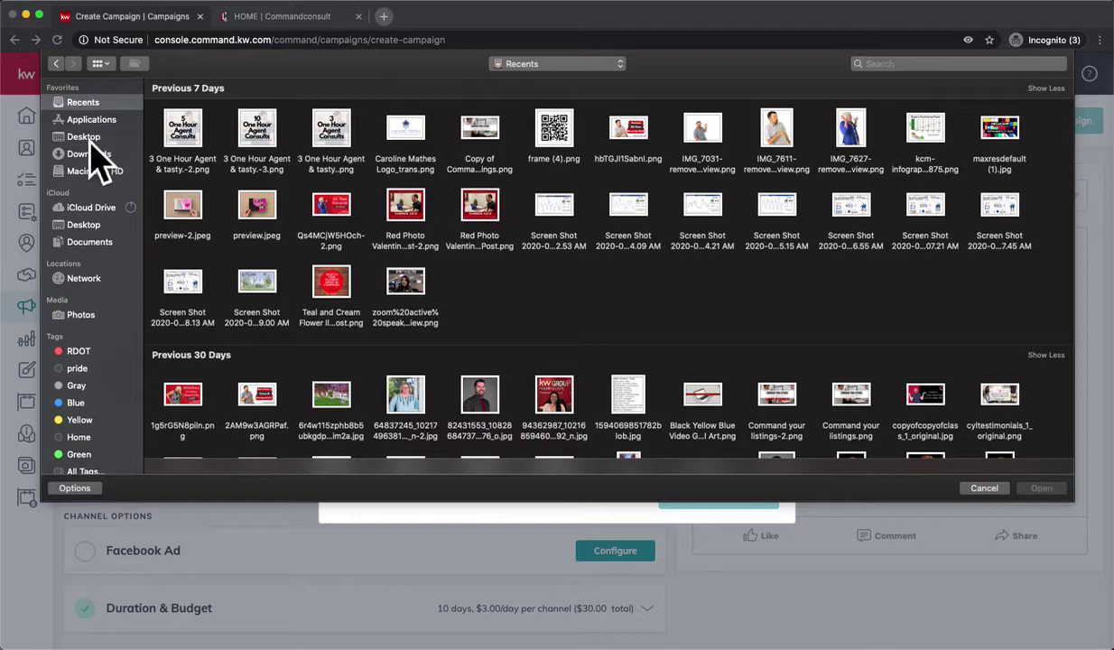
click(91, 140)
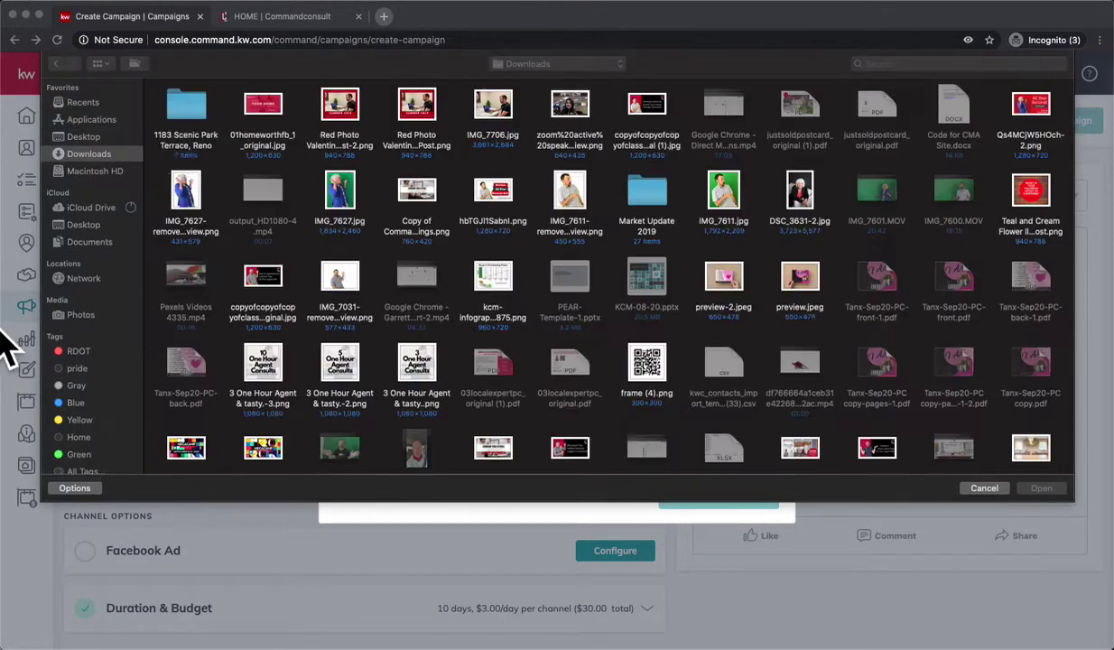
click(200, 113)
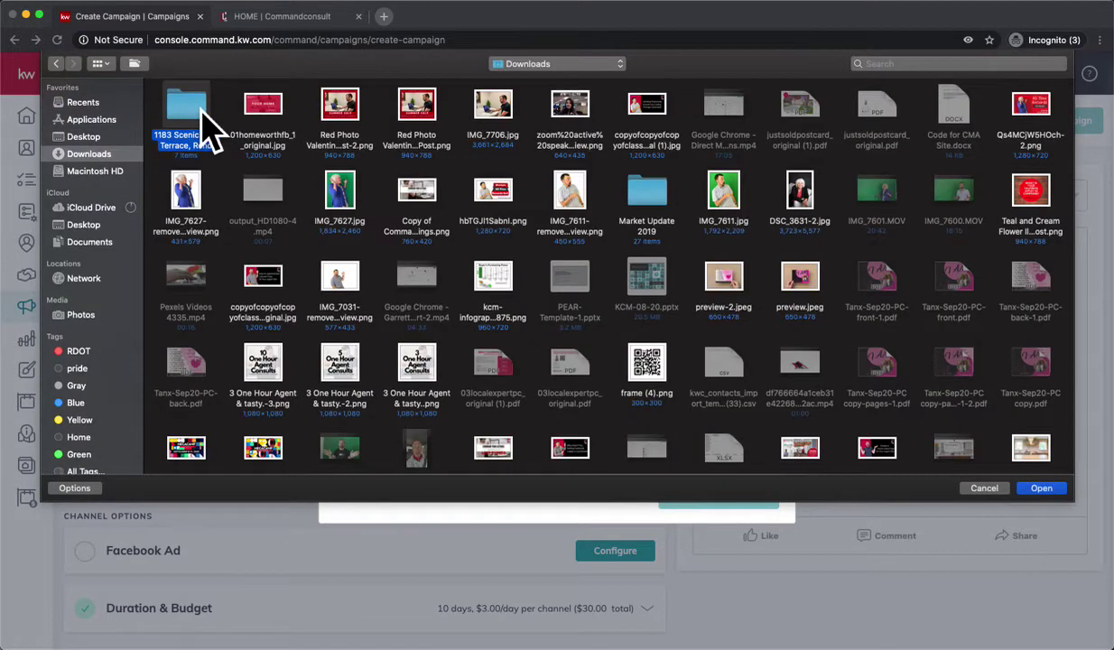
double_click(202, 112)
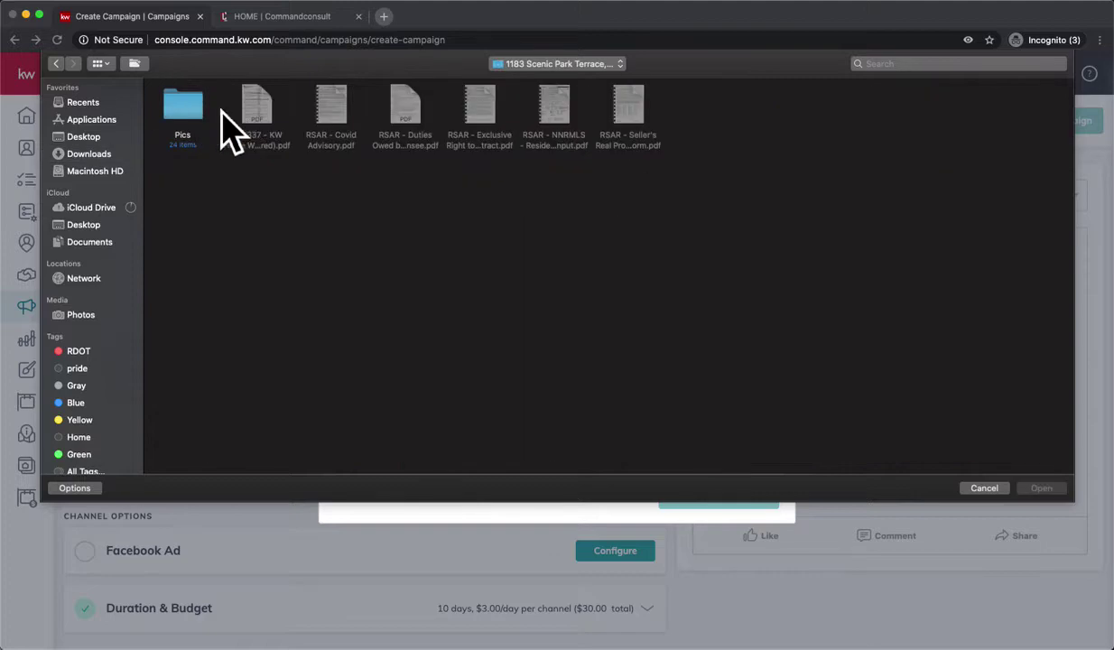
click(196, 118)
double_click(197, 117)
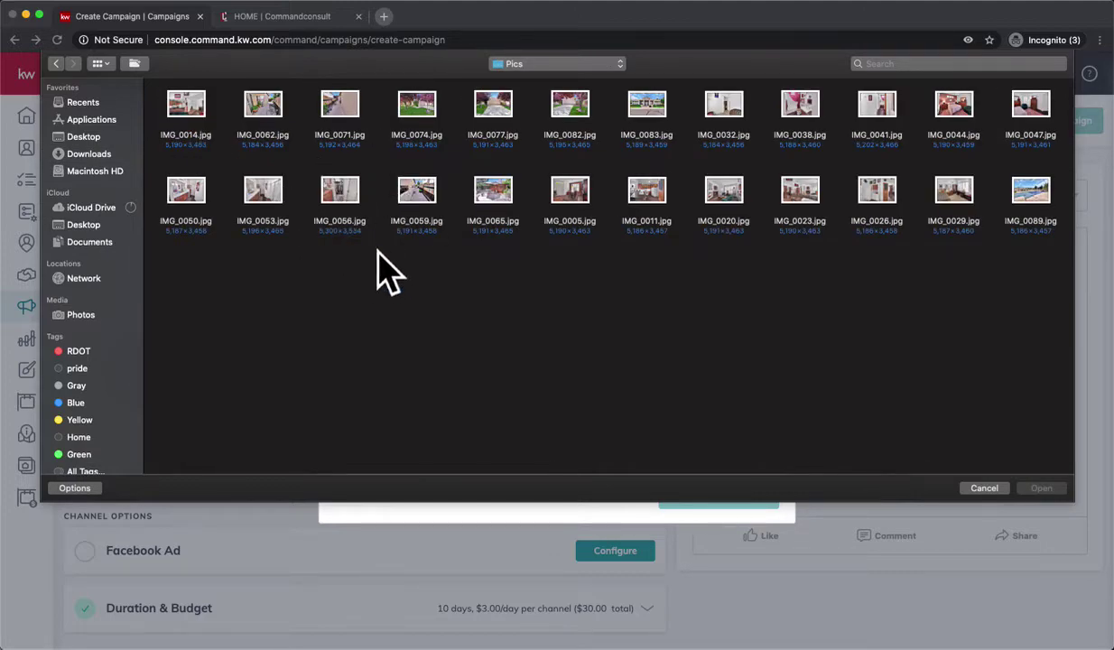
click(515, 112)
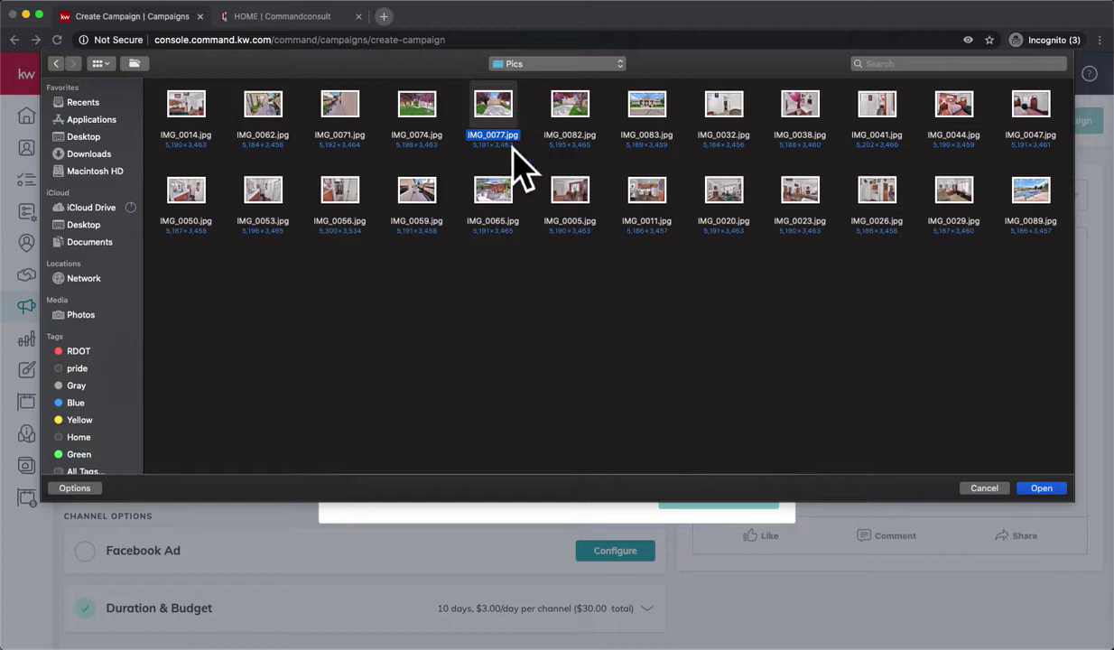
click(1048, 491)
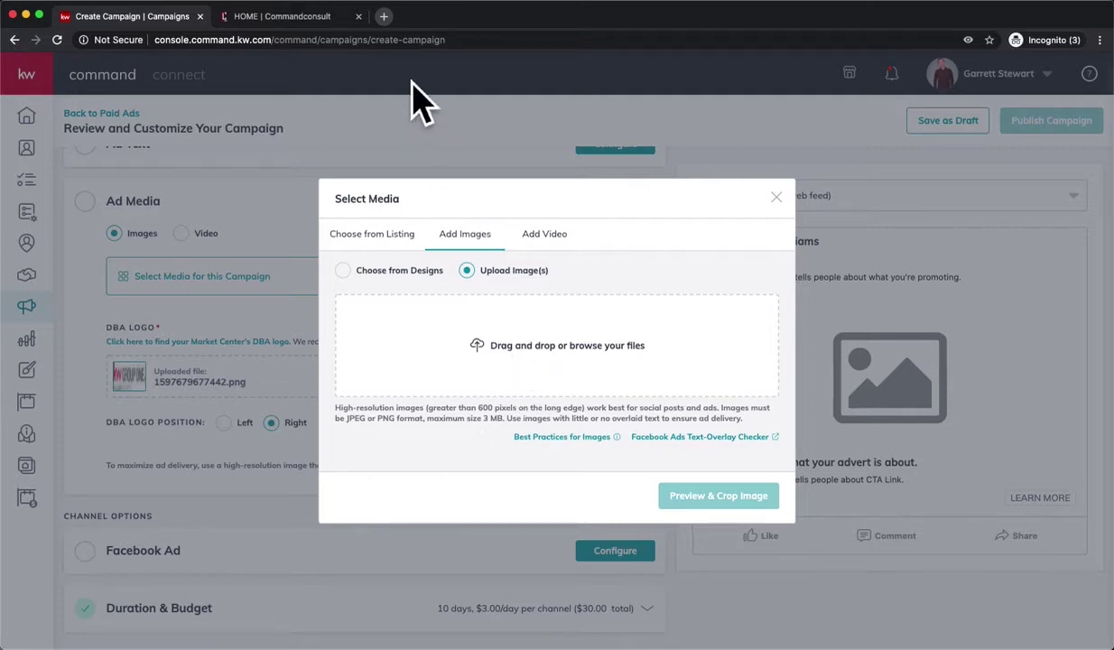
Search Google for 'reduce image size' in a new browser tab.
click(384, 20)
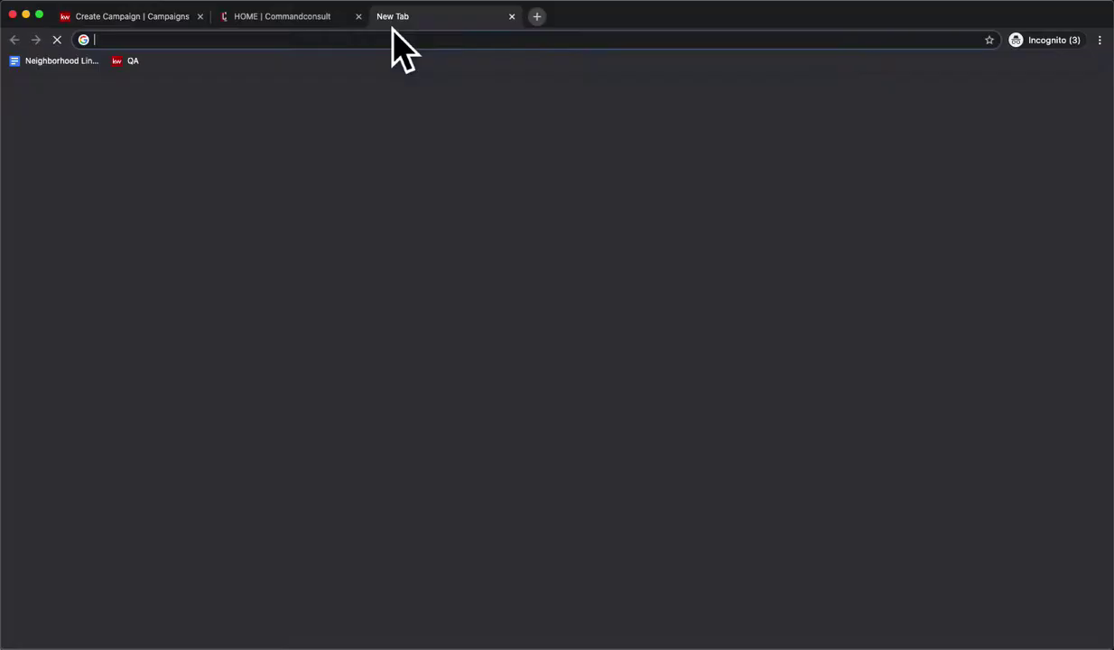
text(reduc)
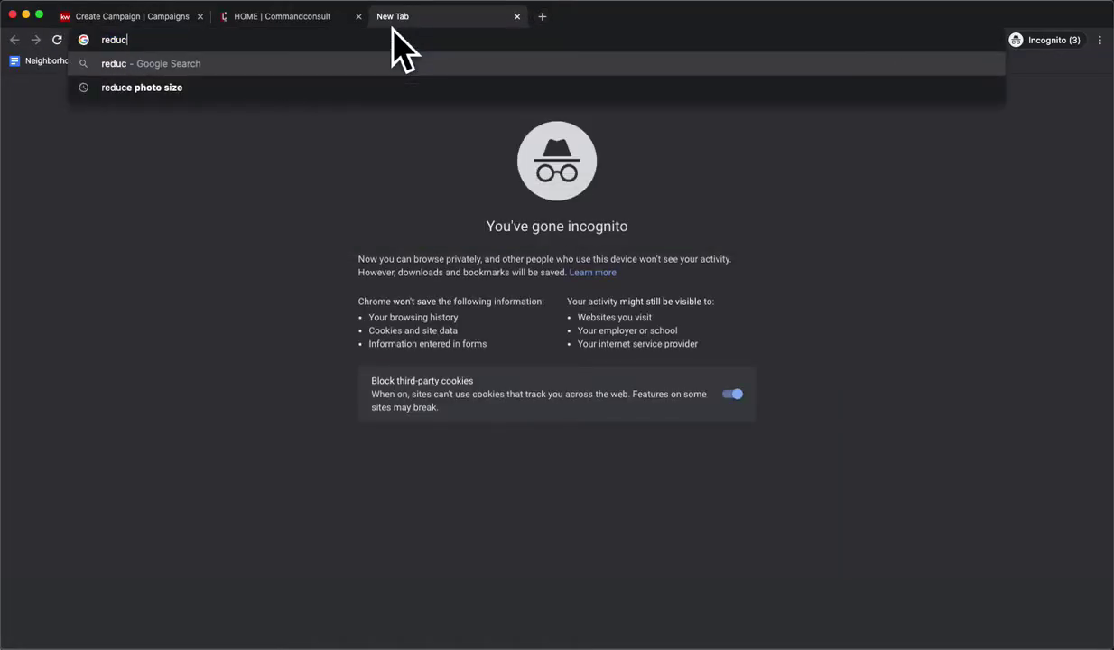
text(e image)
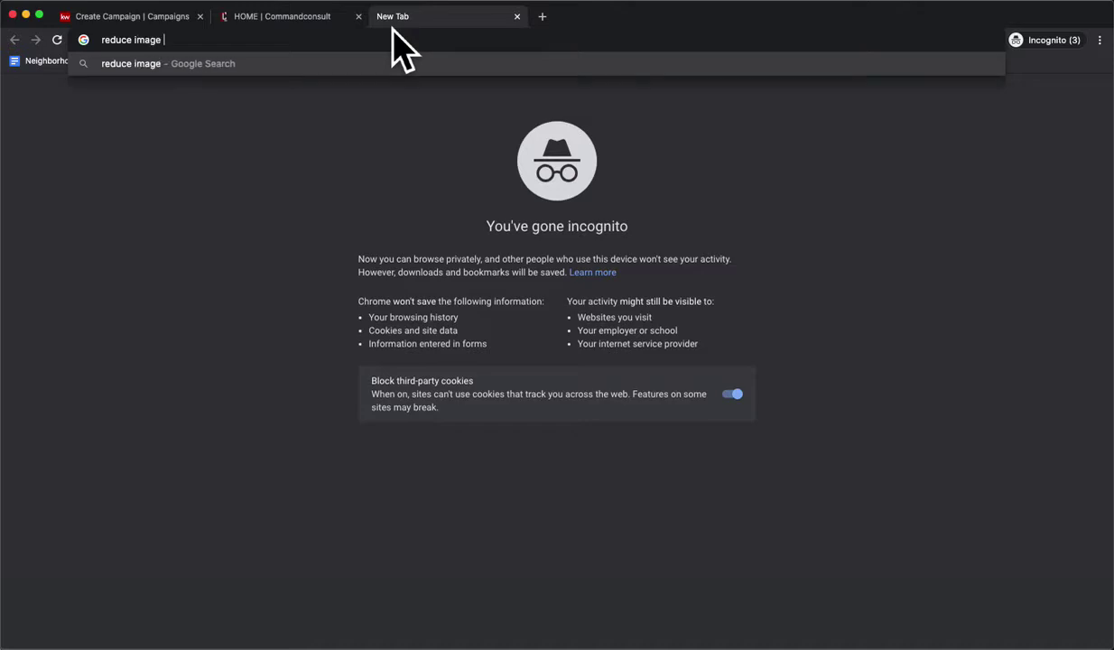
text( size)
key(Return)
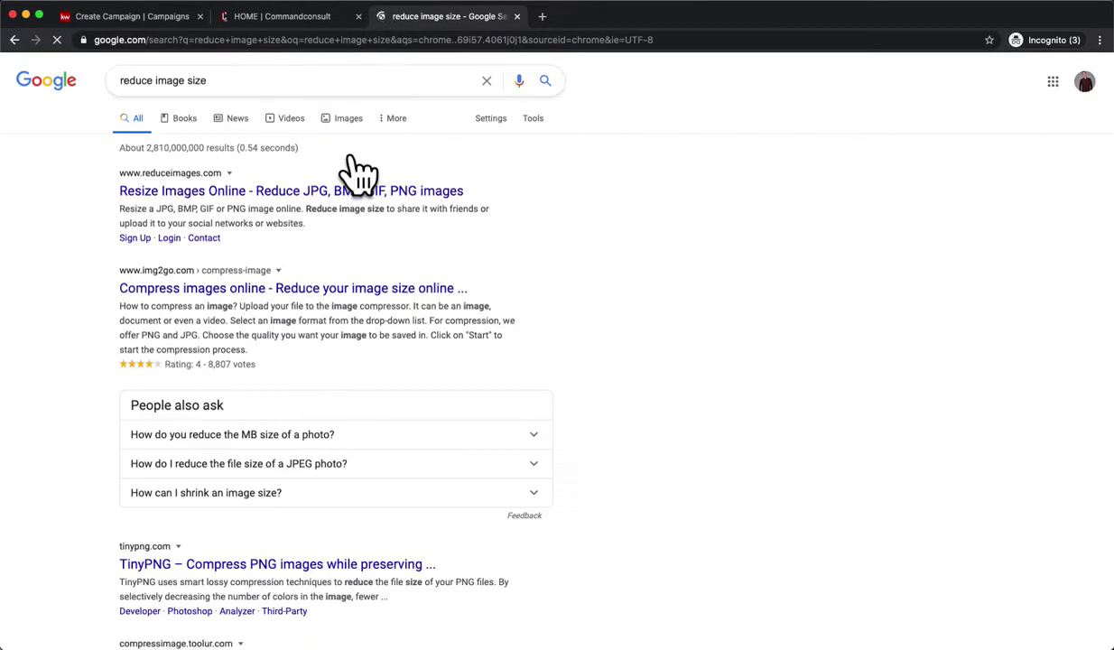
scroll(280, 281, down, 1)
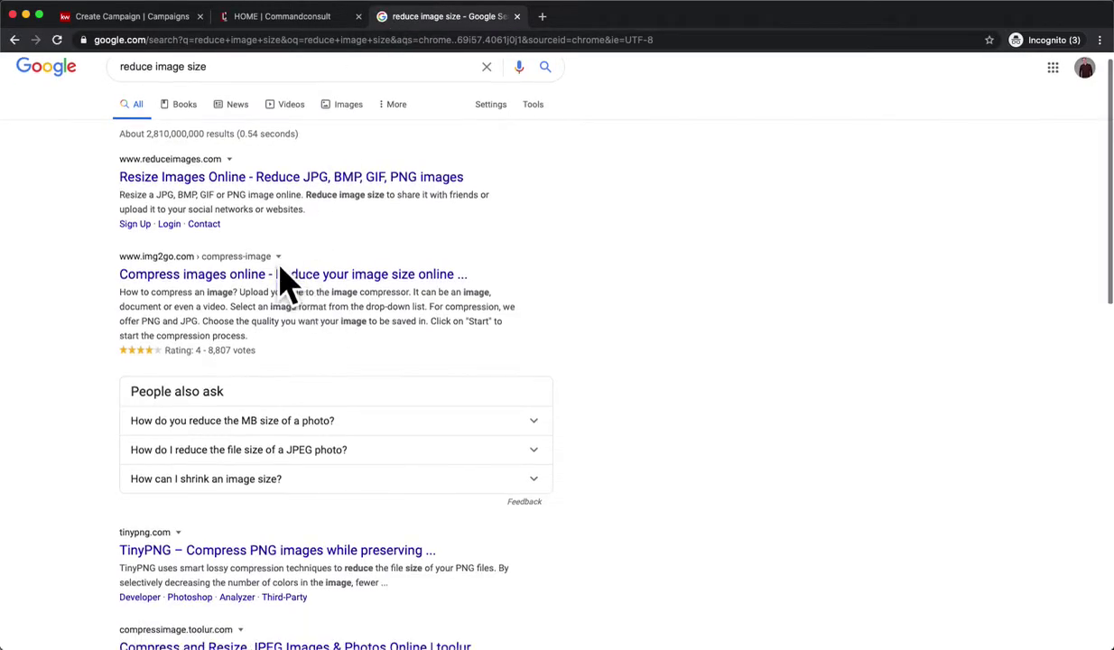
scroll(226, 564, down, 3)
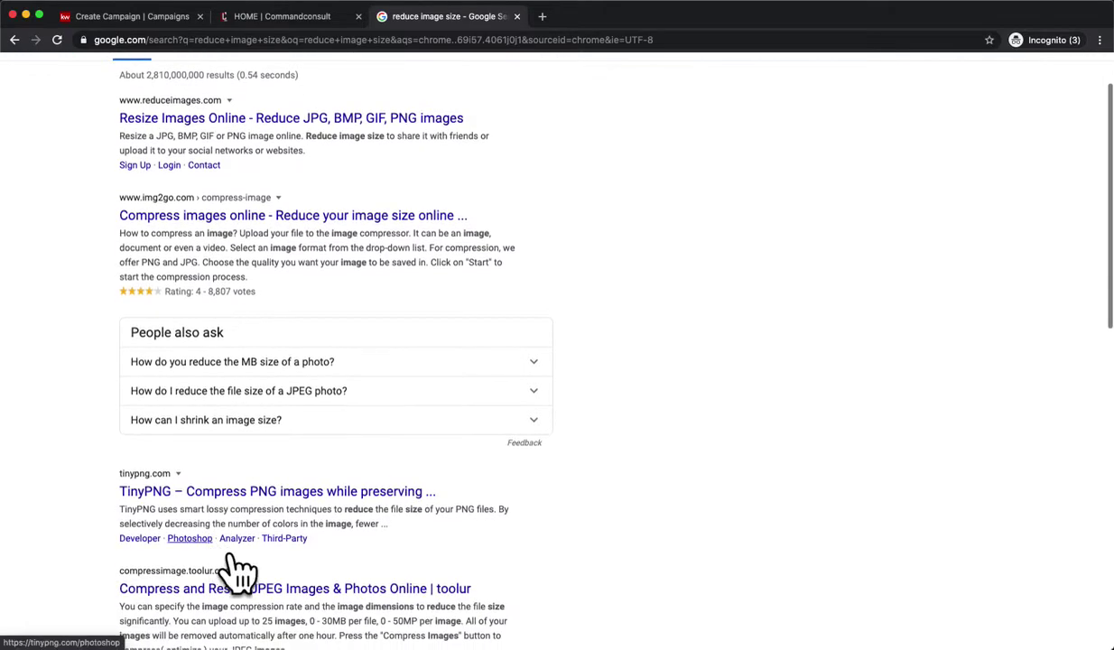
Try the TinyPNG result and look over the image compressor options.
click(233, 495)
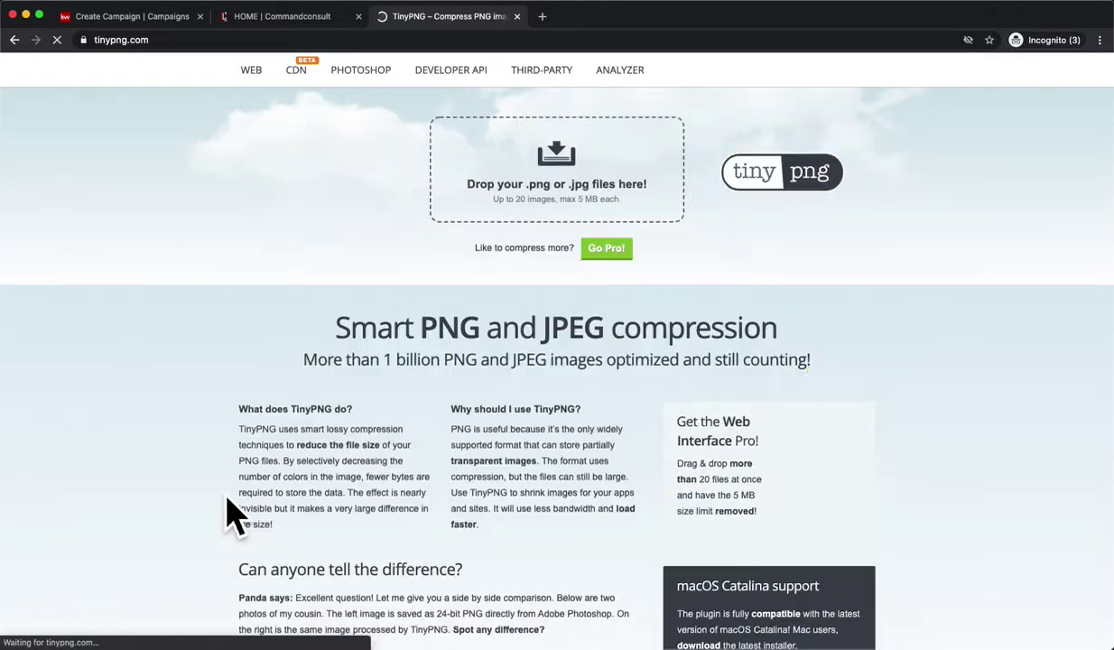
scroll(227, 502, left, 3)
scroll(214, 495, down, 5)
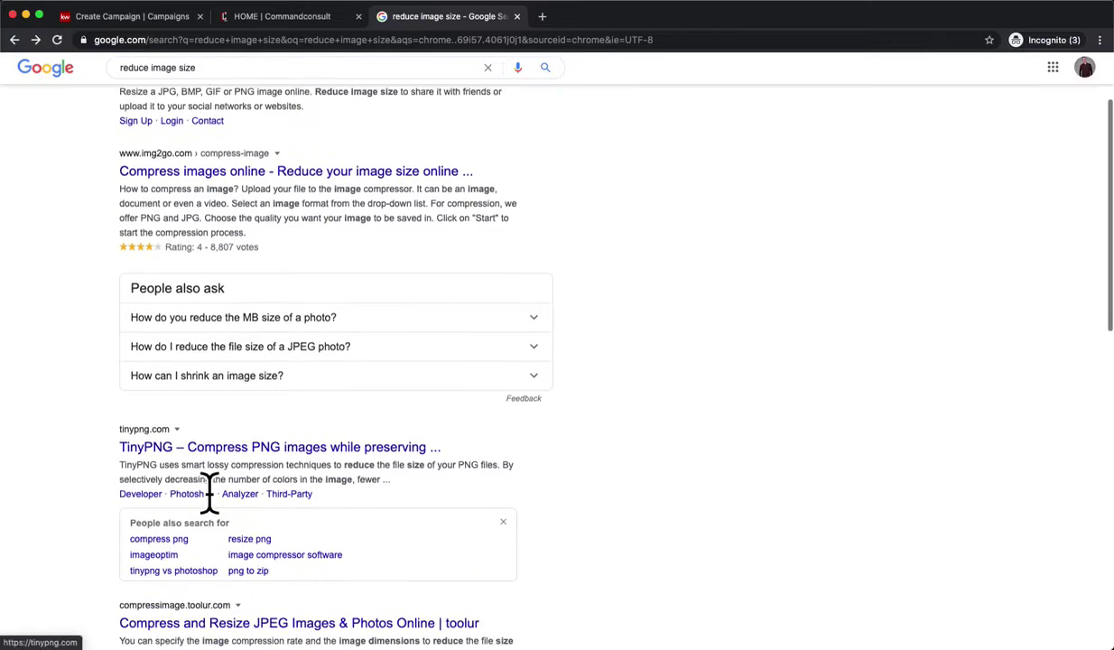
scroll(244, 483, down, 2)
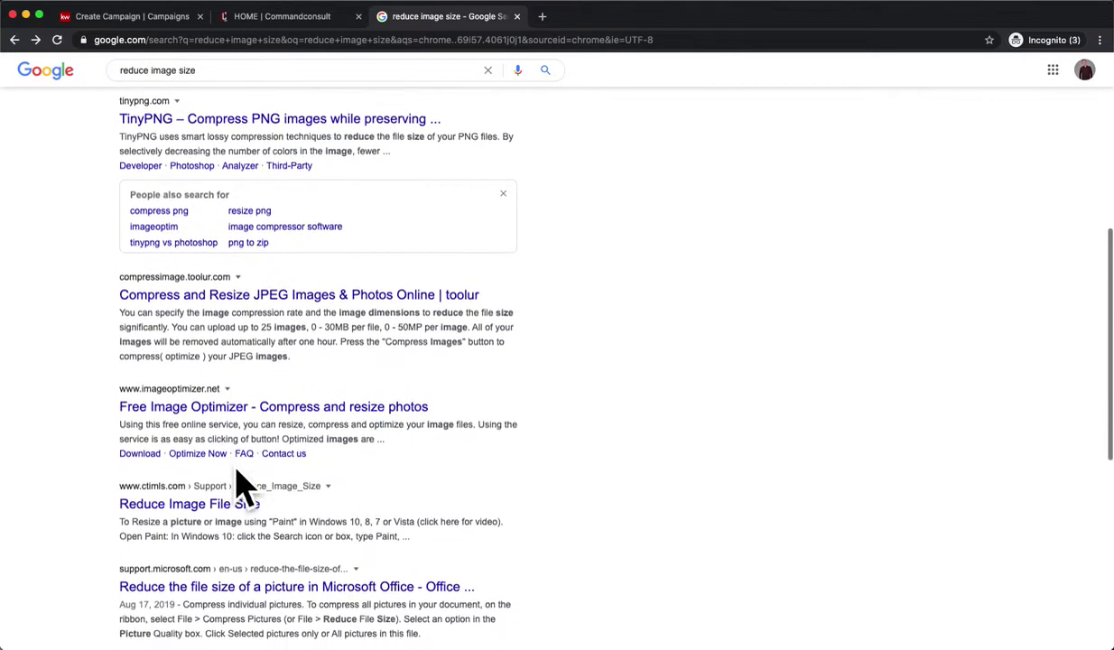
scroll(254, 487, up, 10)
Open reduceimages.com and load IMG_0077.jpg into the resizer.
click(280, 288)
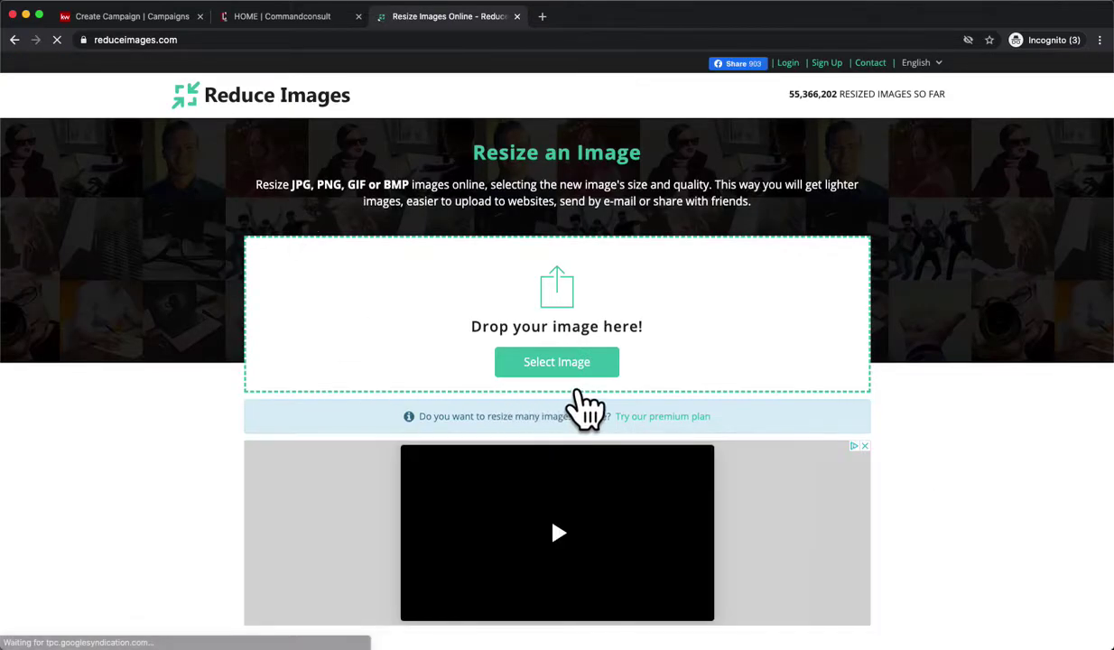
click(578, 378)
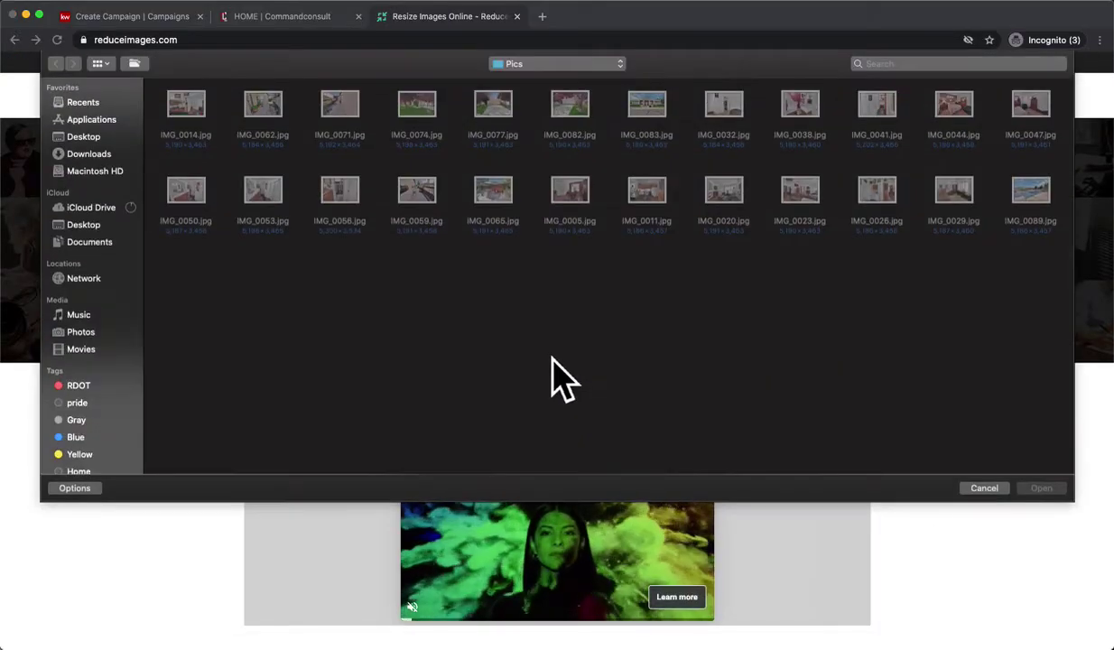
double_click(500, 118)
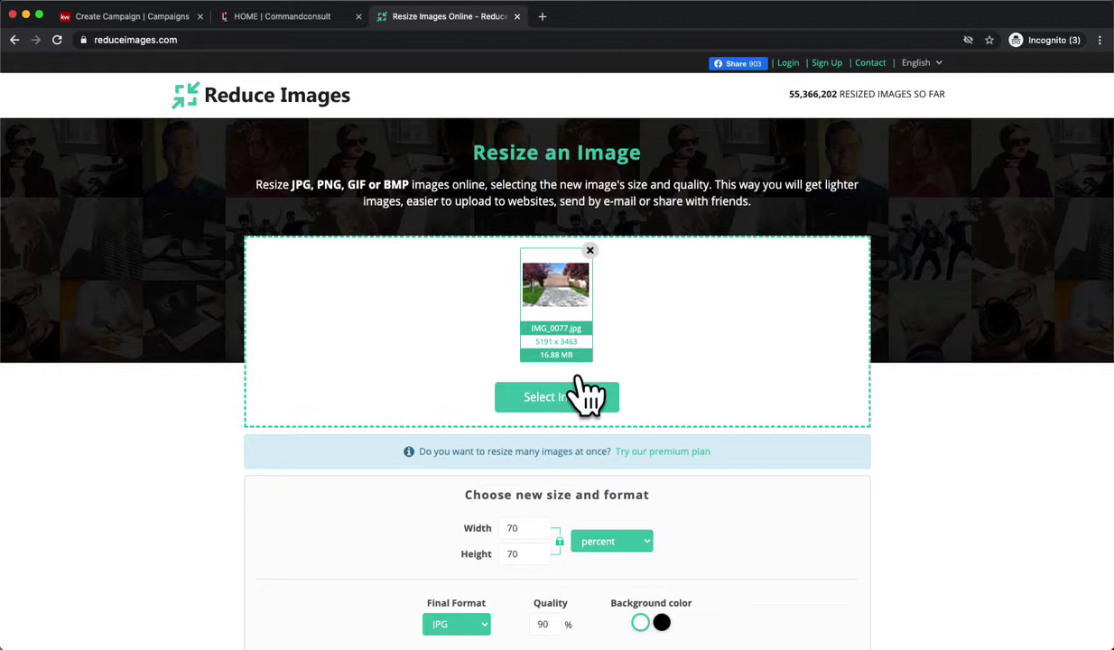
scroll(587, 394, down, 3)
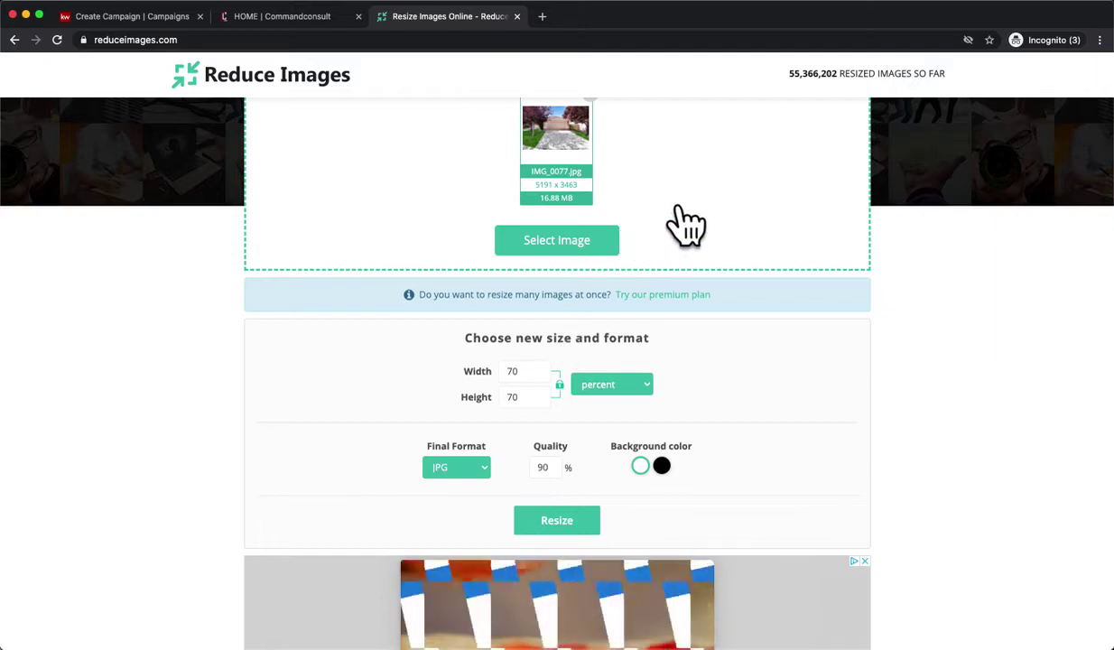
scroll(697, 224, down, 1)
scroll(546, 249, up, 2)
scroll(551, 360, down, 5)
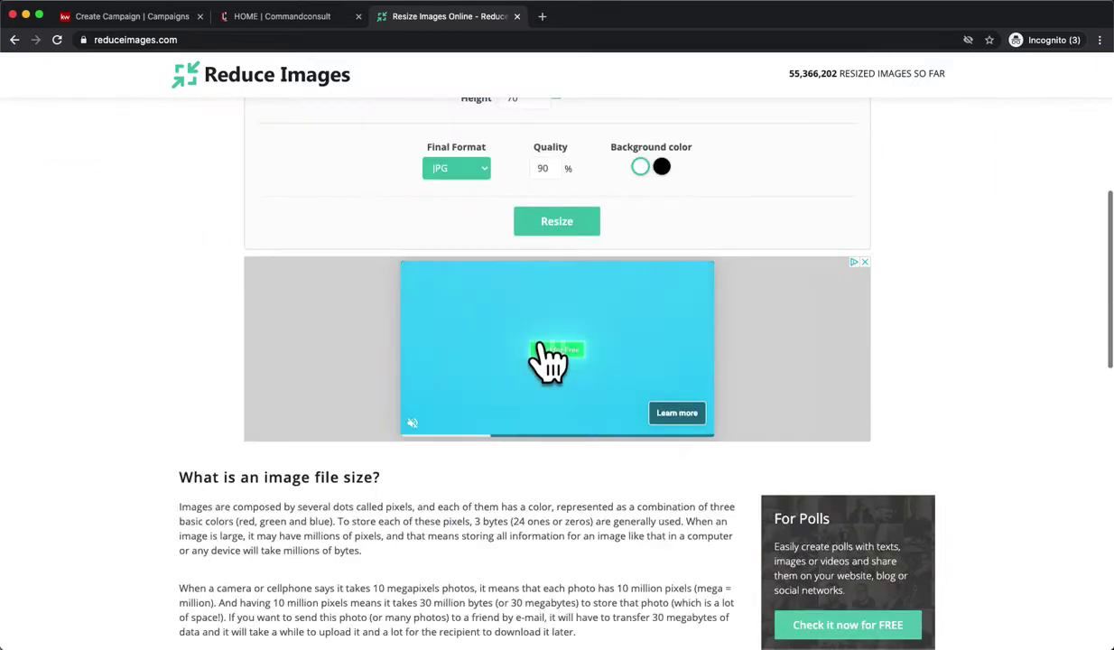
scroll(545, 356, up, 3)
scroll(533, 407, down, 1)
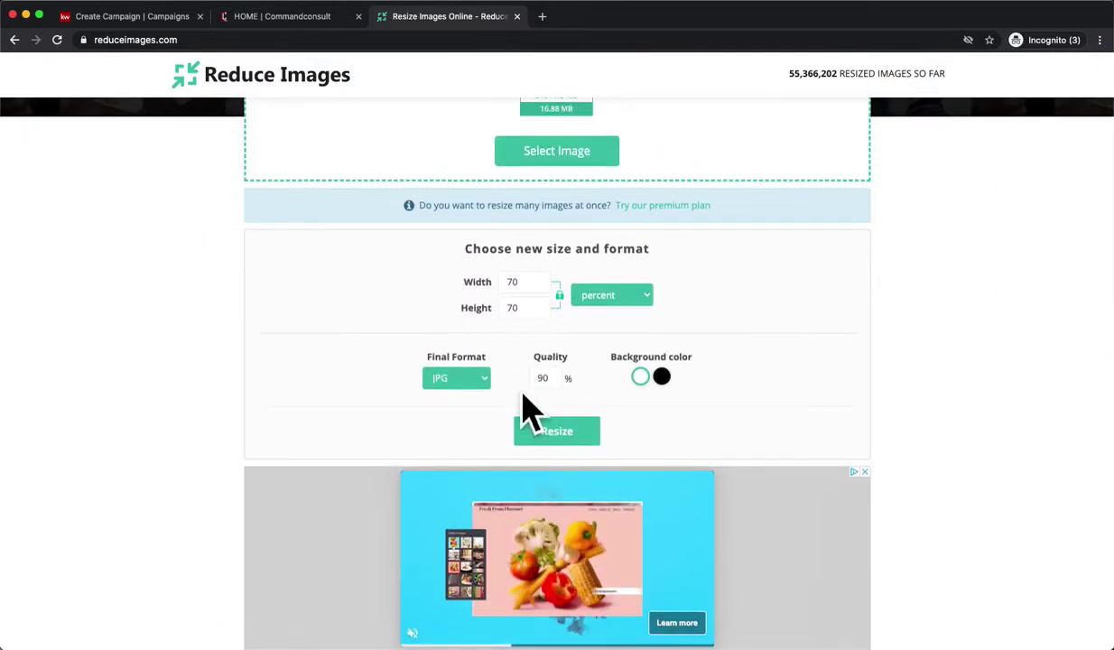
scroll(560, 399, up, 3)
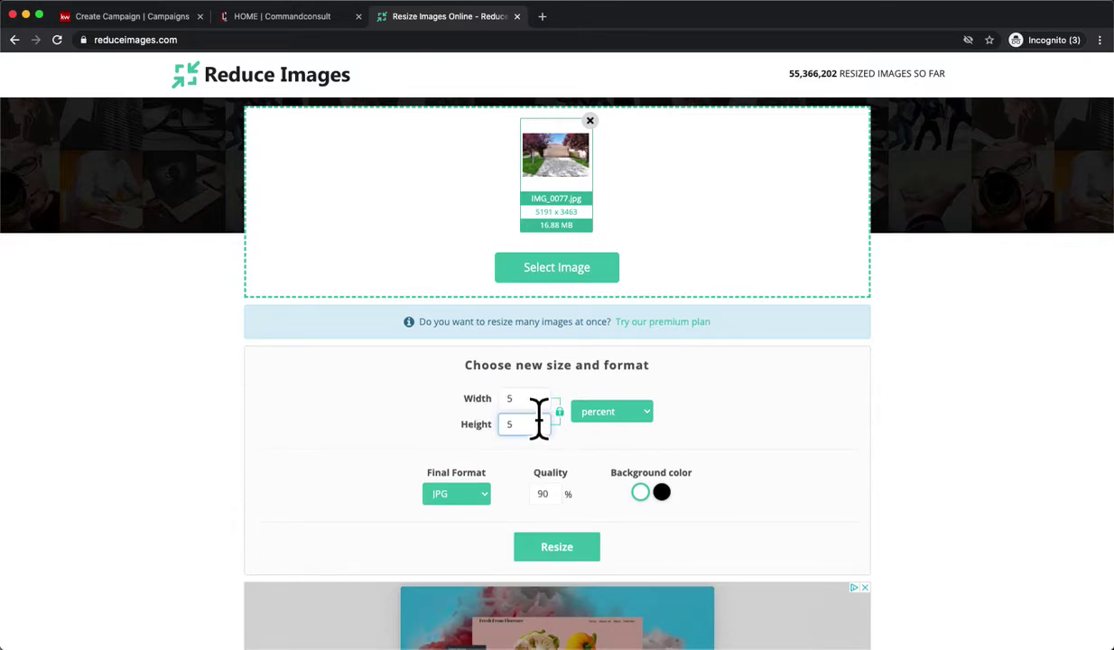
Resize the photo to 50 percent, download the 1.68 MB copy, and check it.
click(583, 553)
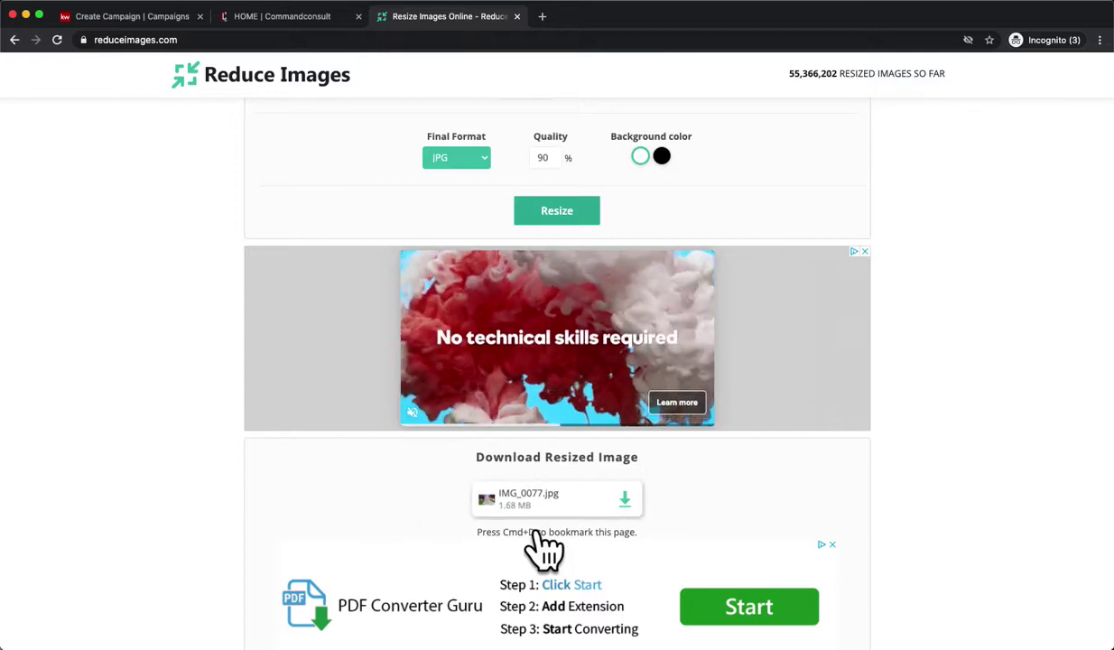
click(604, 523)
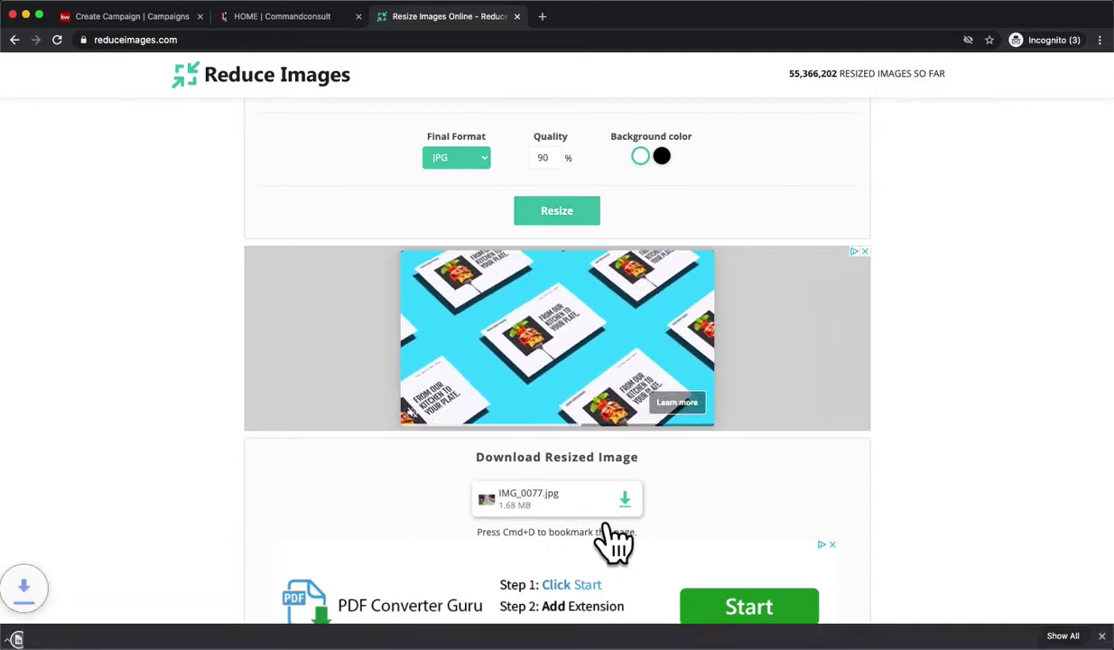
click(98, 636)
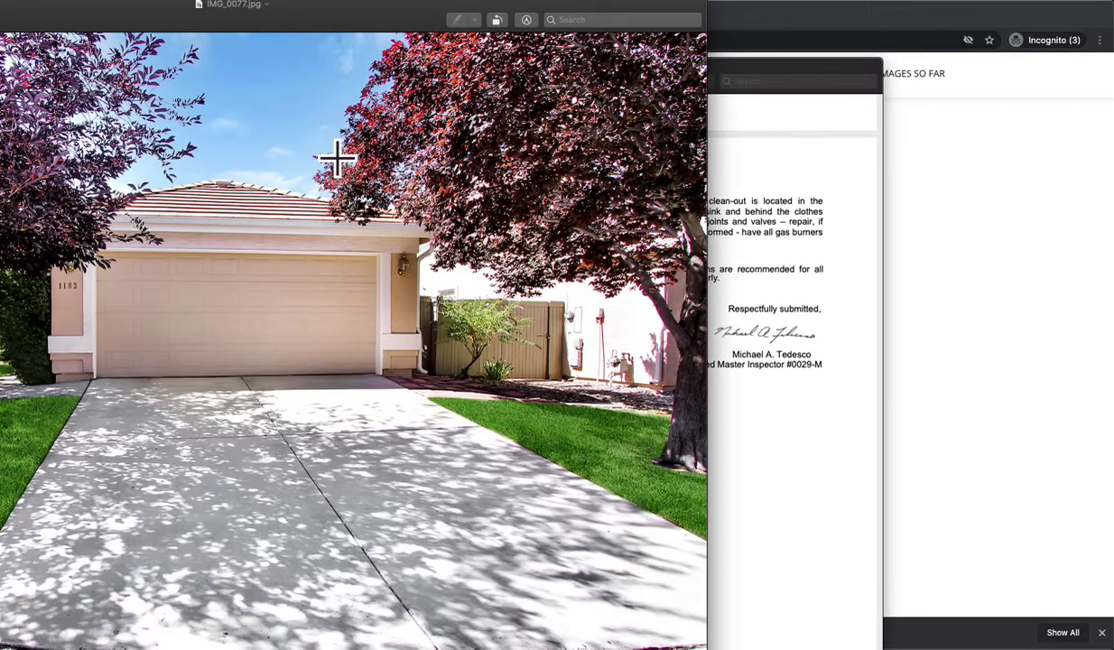
key(super+w)
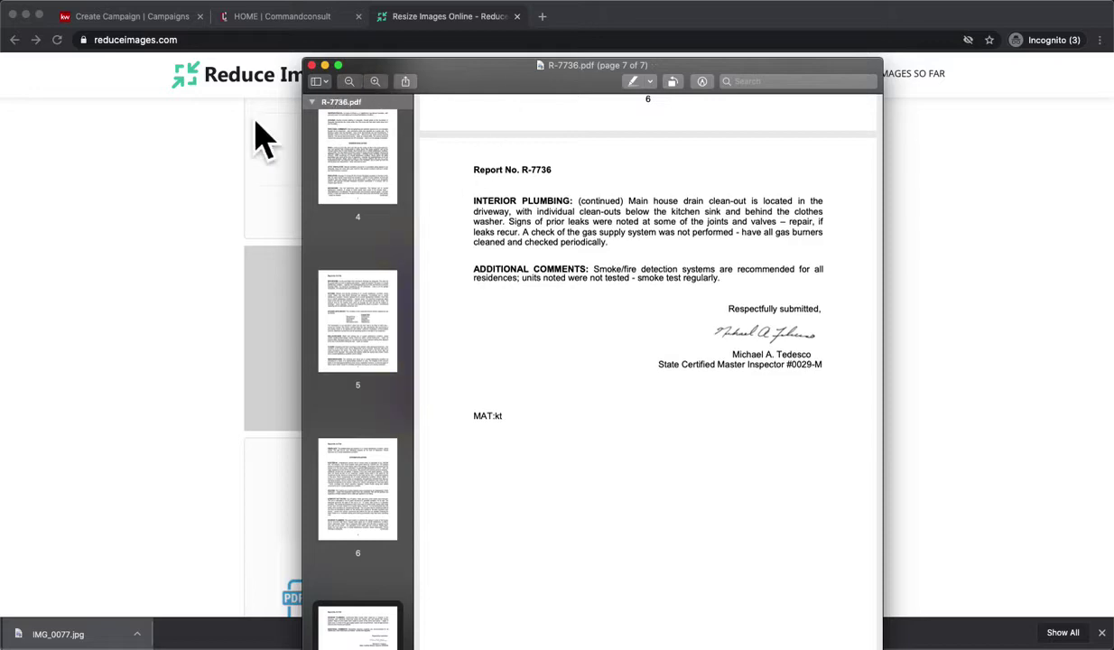
key(super+q)
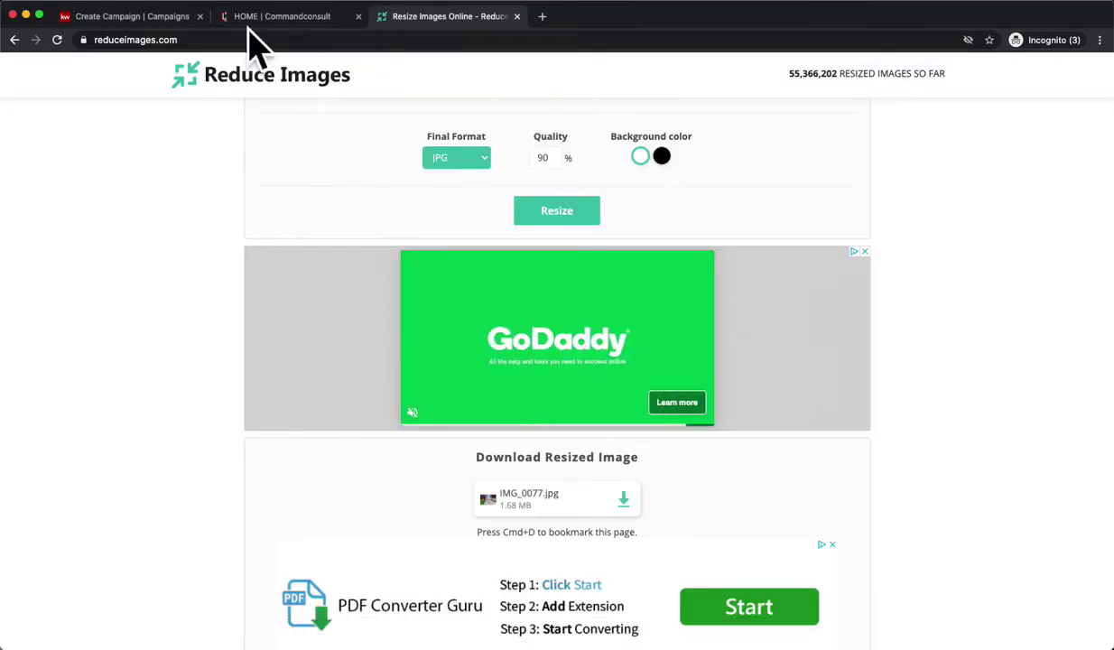
Upload the resized IMG_0077 from Downloads as the campaign's ad image.
click(148, 20)
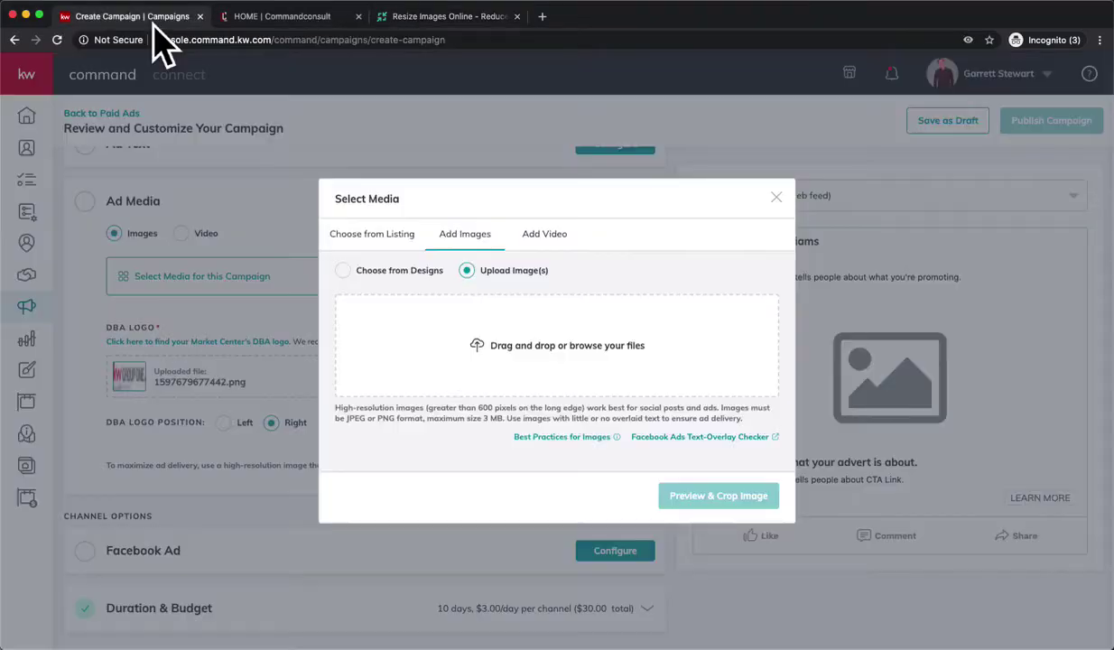
click(579, 383)
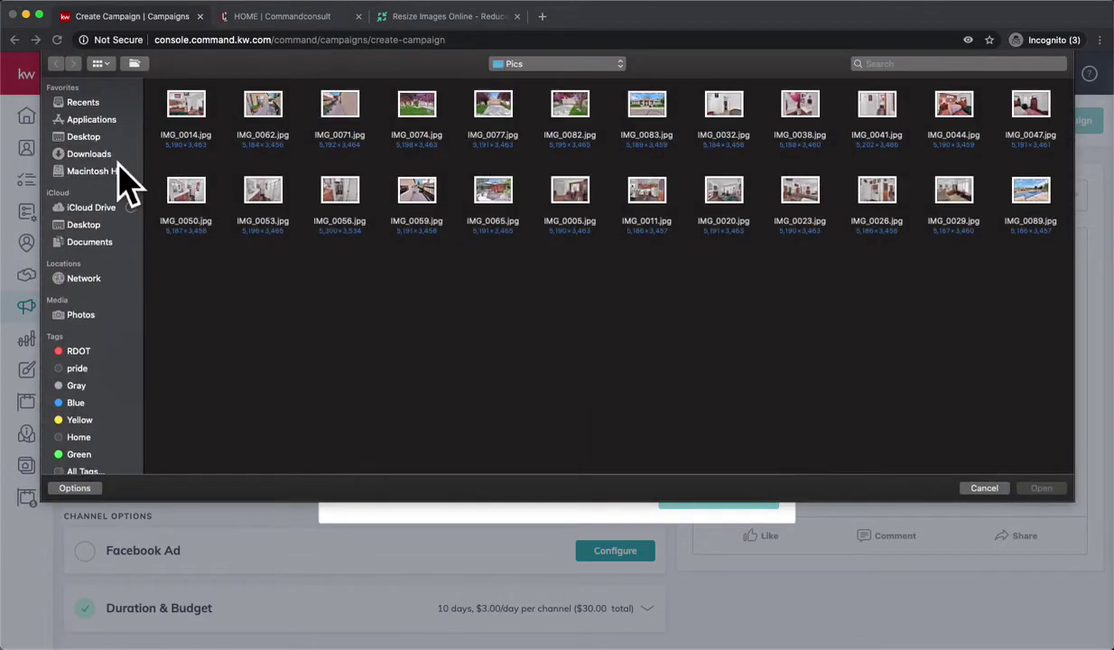
click(104, 156)
click(197, 122)
double_click(194, 126)
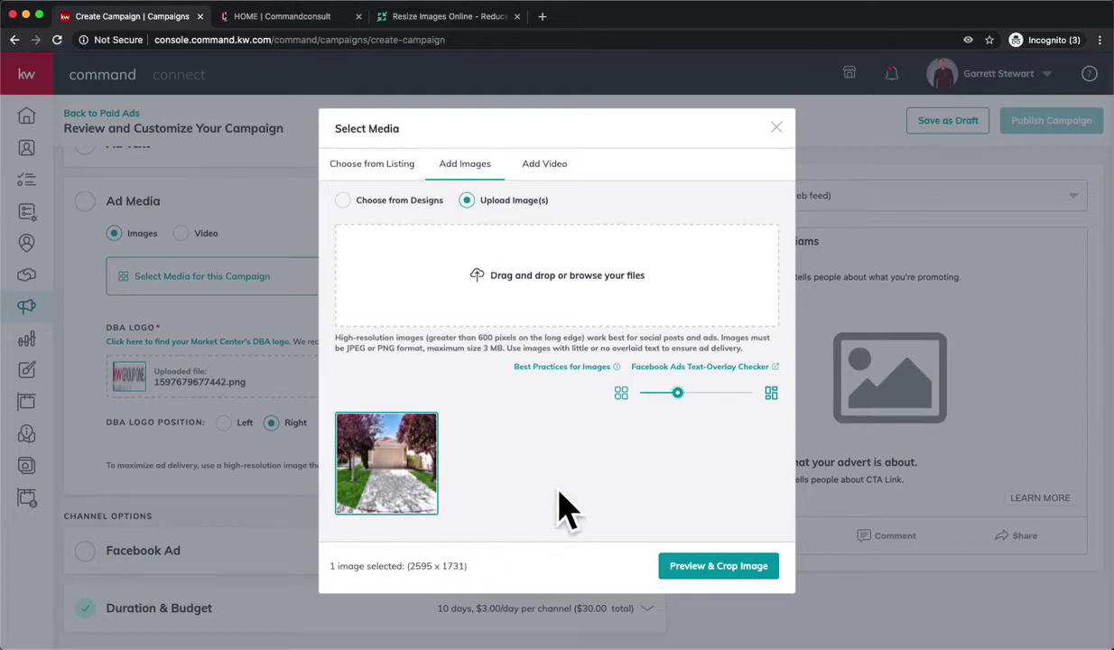
Crop the house photo to wide format, save it, and open the Facebook Ad settings.
click(719, 569)
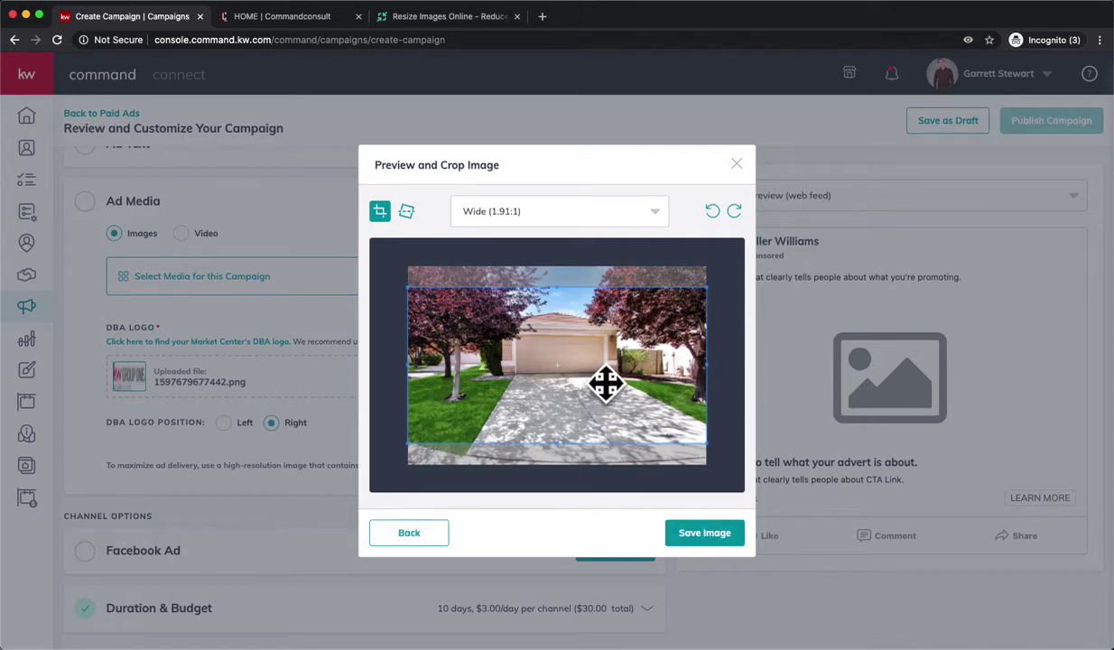
drag(604, 374, 597, 367)
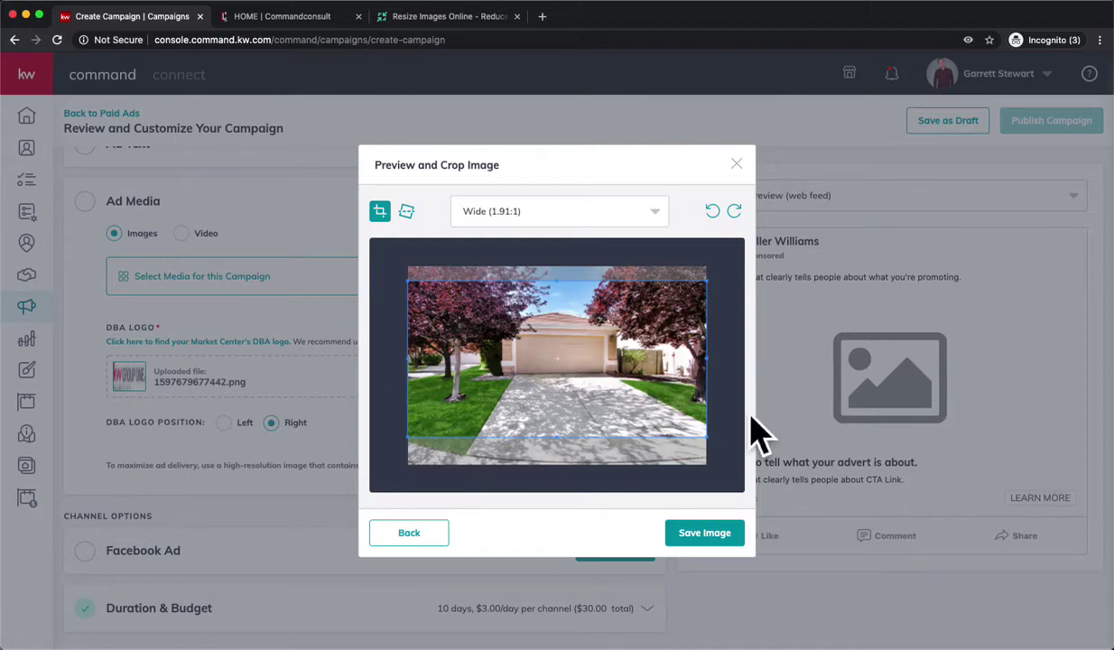
click(718, 533)
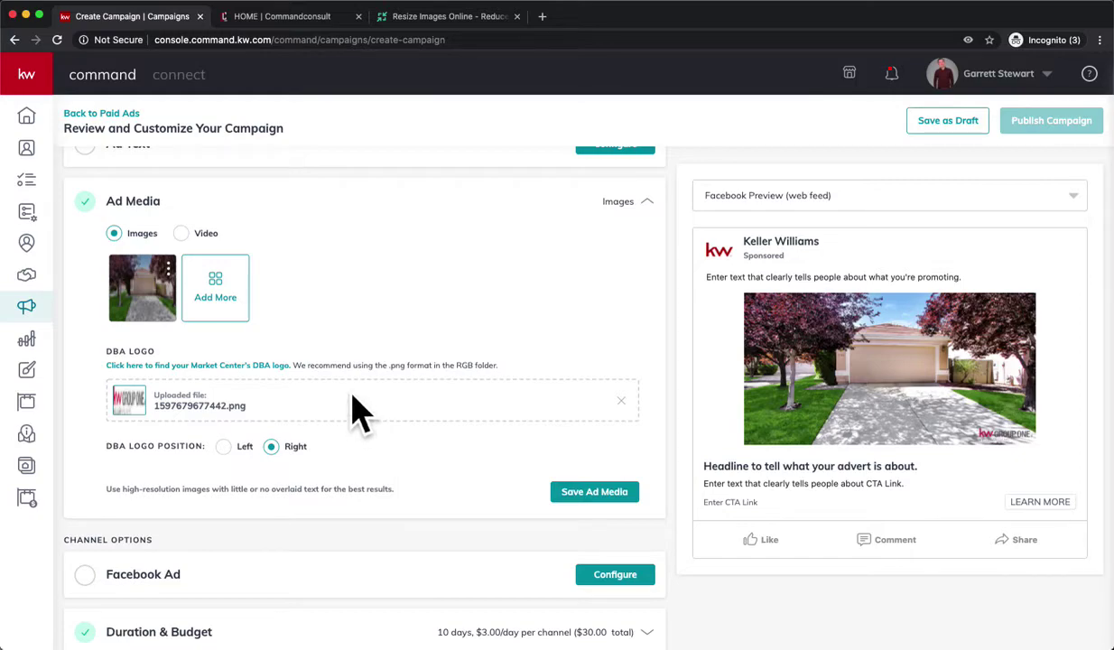
click(425, 19)
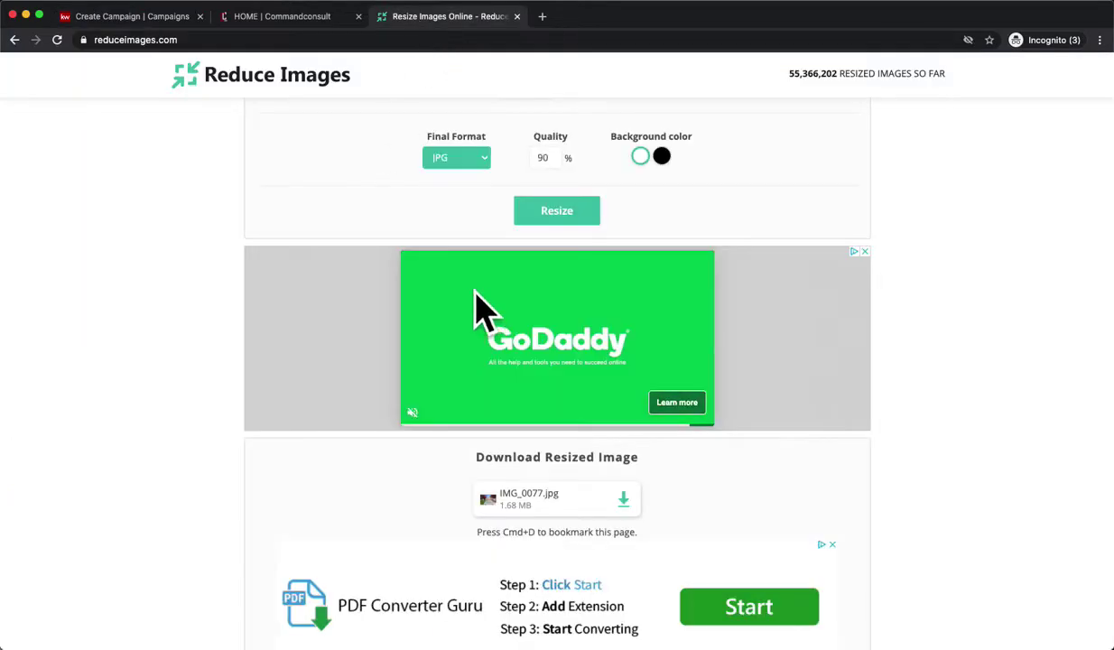
scroll(470, 308, up, 10)
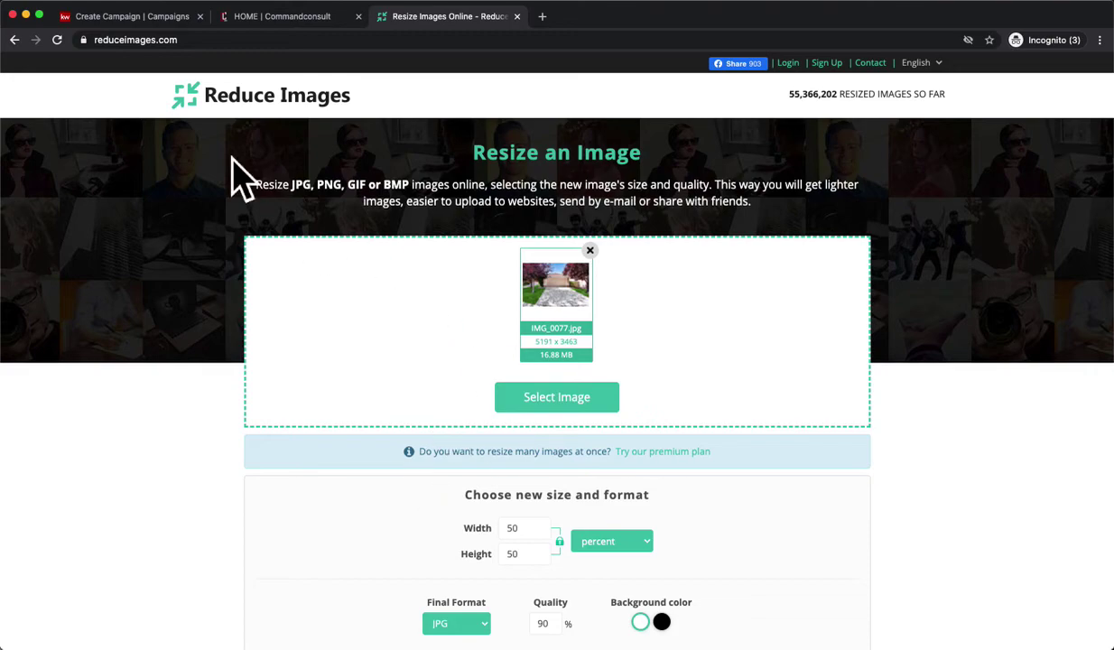
click(132, 18)
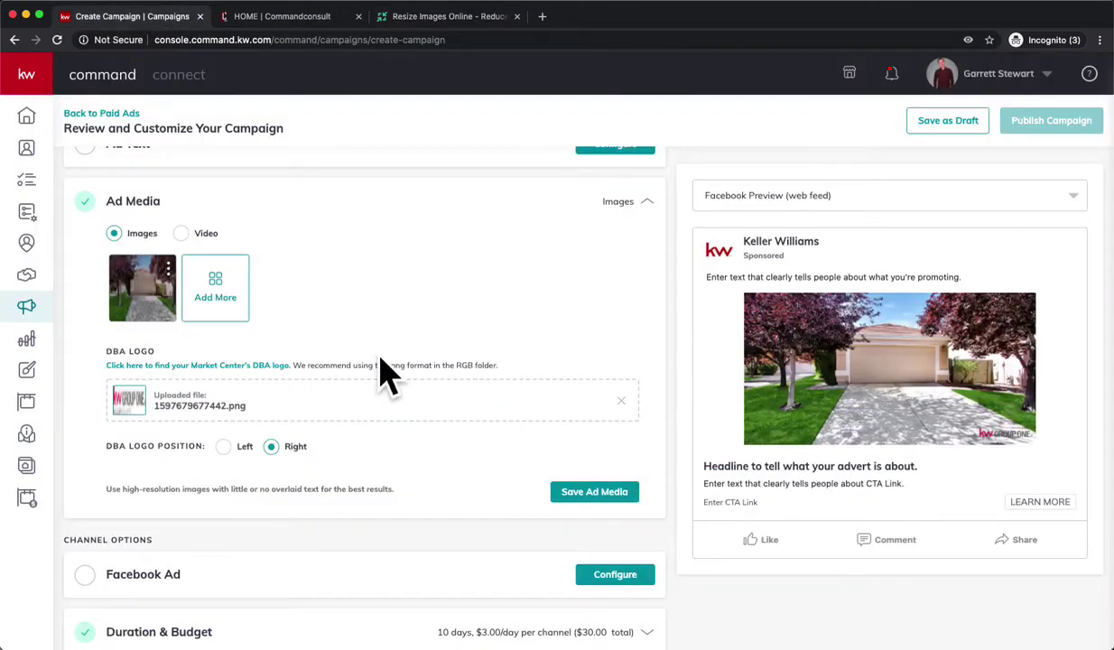
scroll(325, 478, down, 1)
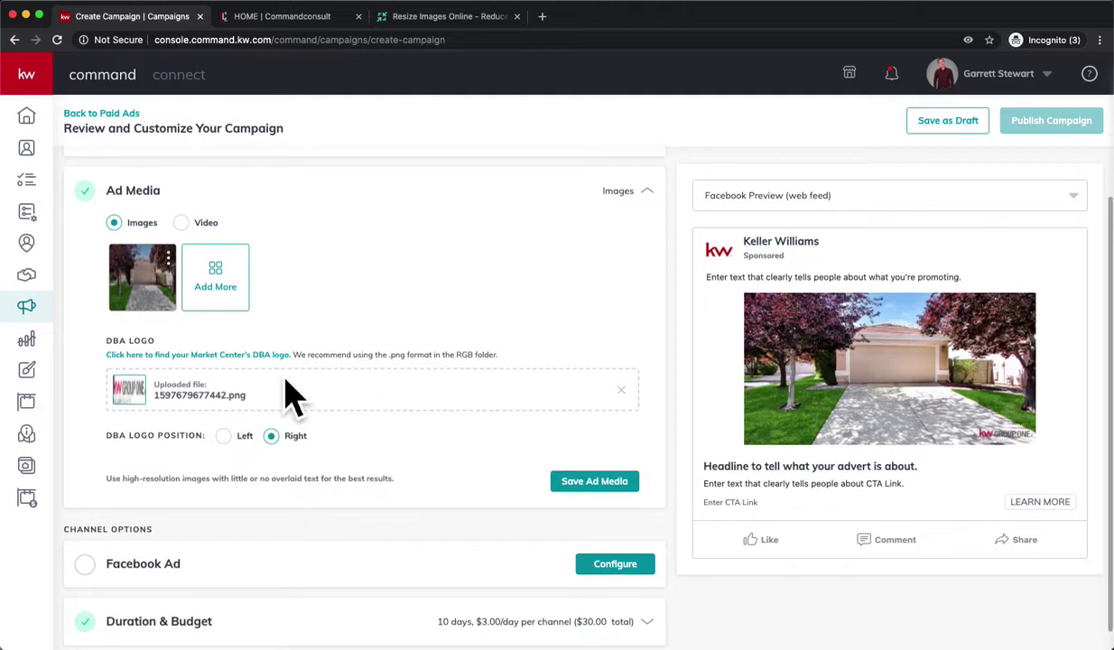
scroll(455, 356, down, 1)
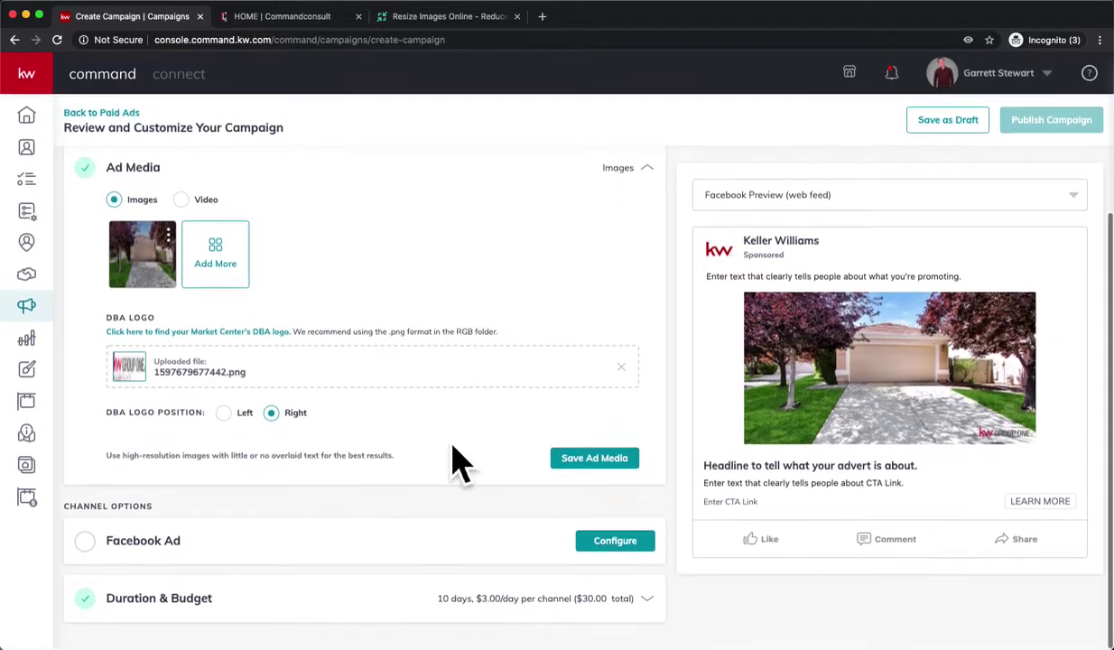
click(629, 546)
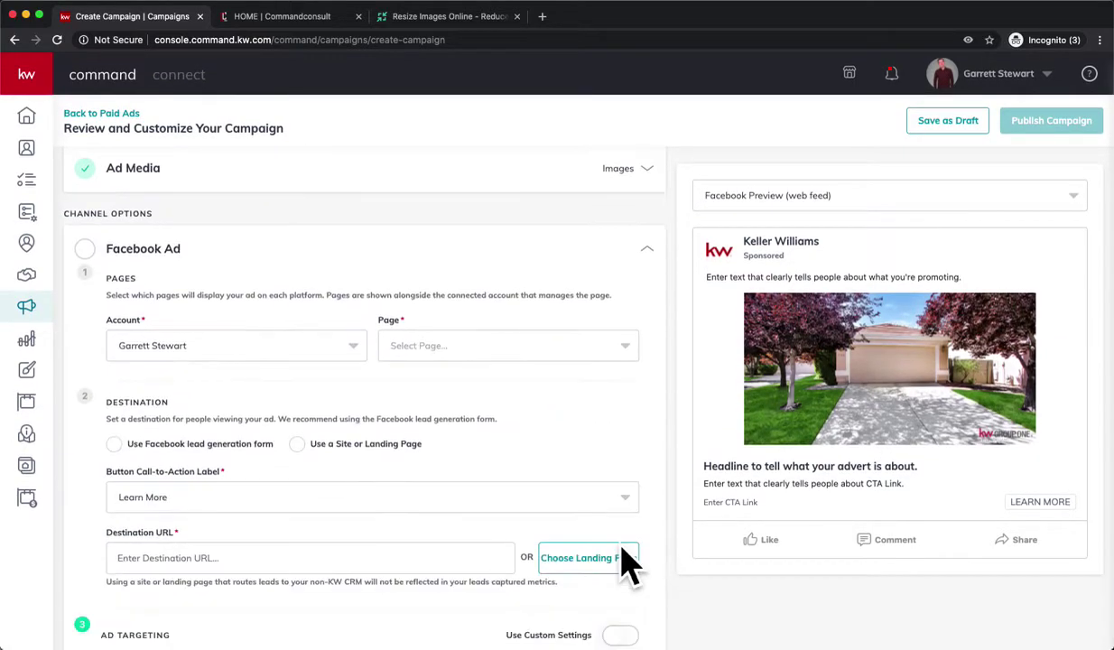
Choose the agent's Keller Williams business page as the Facebook page for the ad.
click(506, 352)
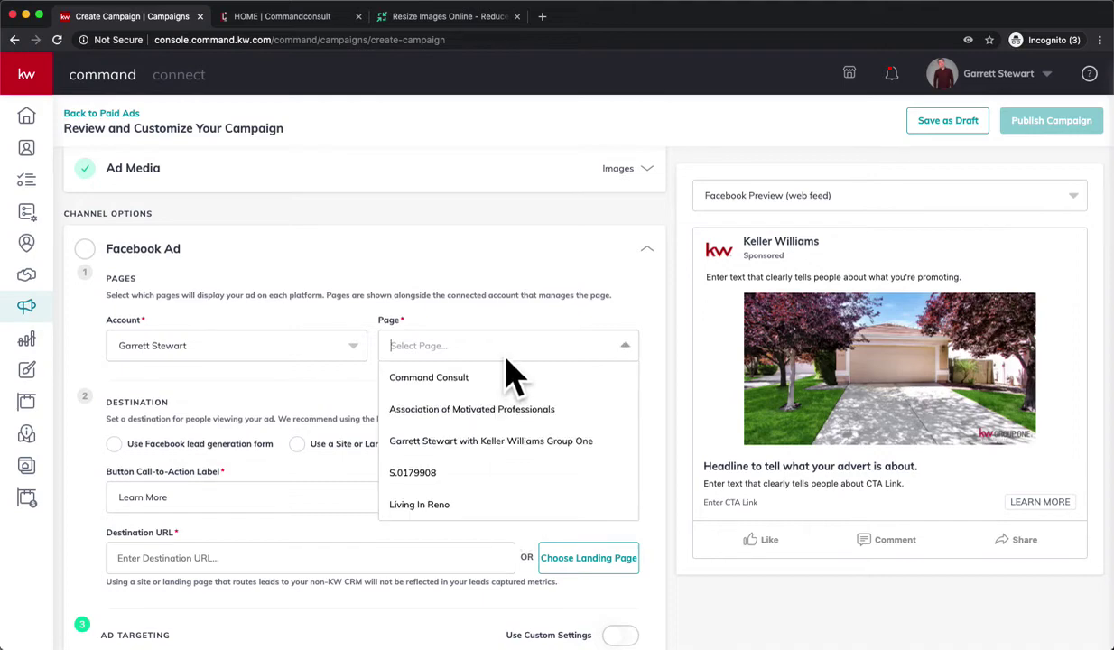
click(520, 443)
scroll(455, 466, down, 1)
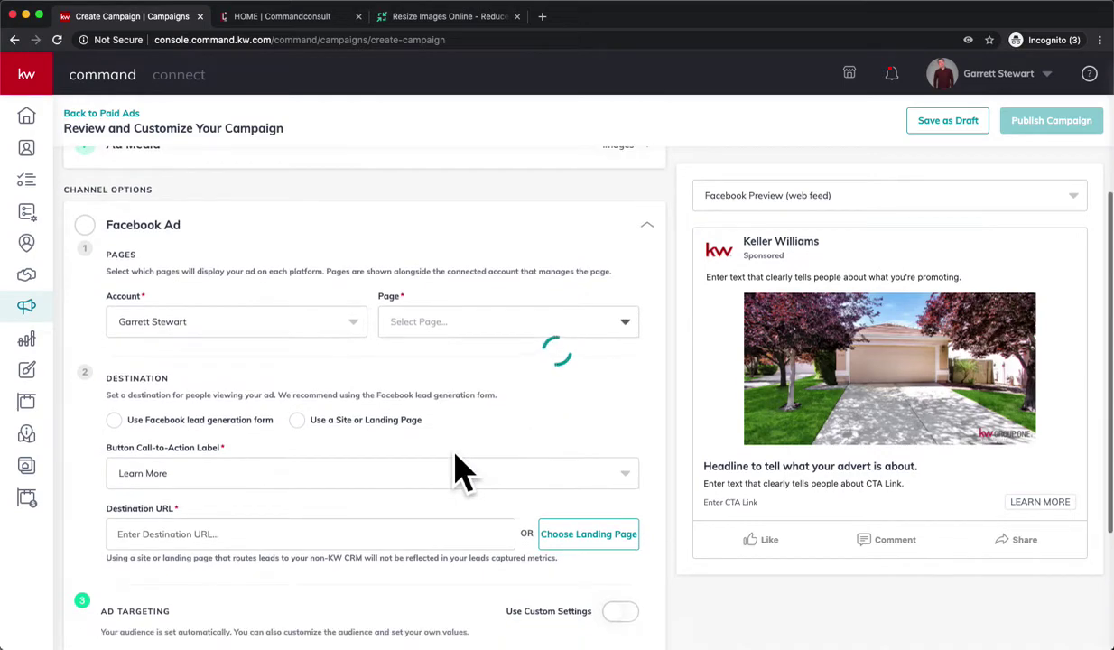
scroll(329, 465, down, 1)
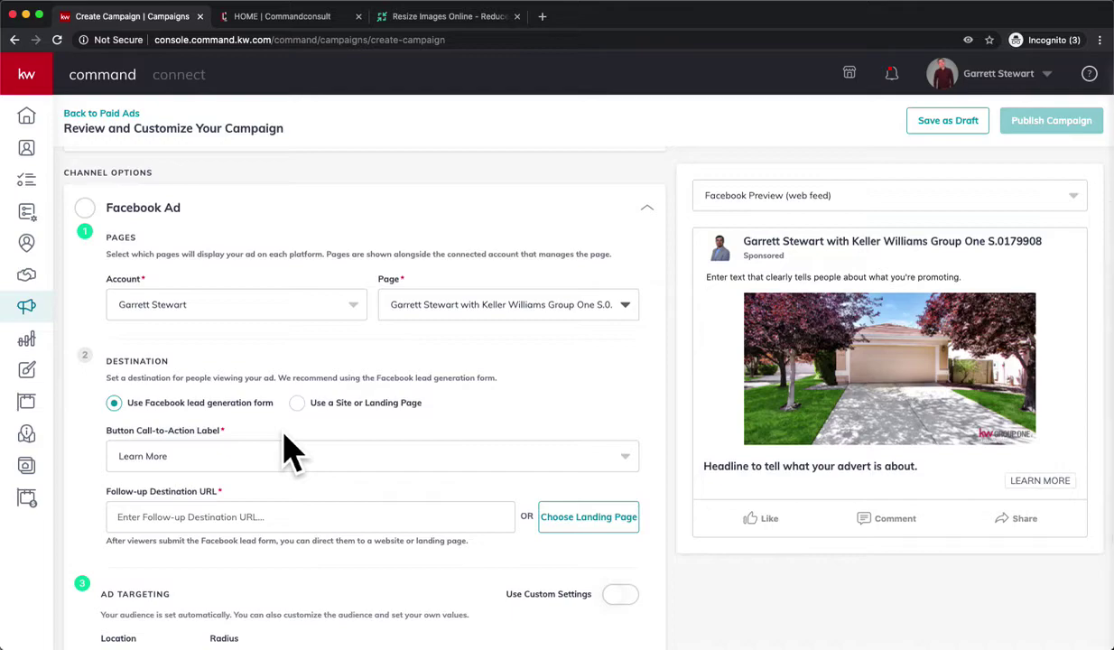
scroll(235, 419, down, 4)
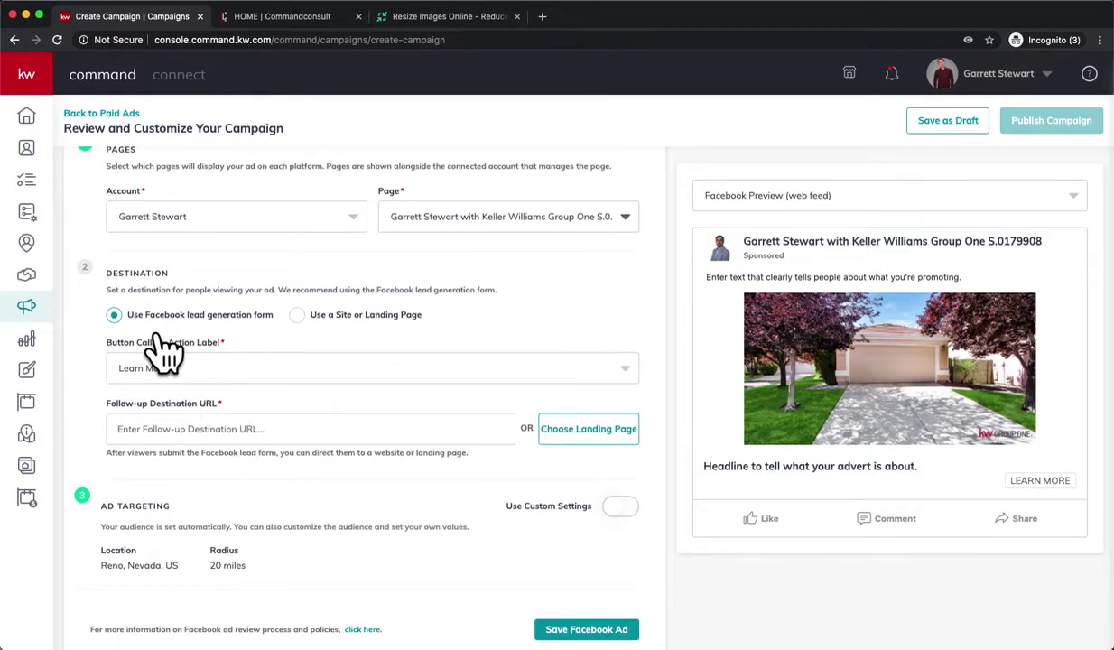
scroll(149, 334, down, 2)
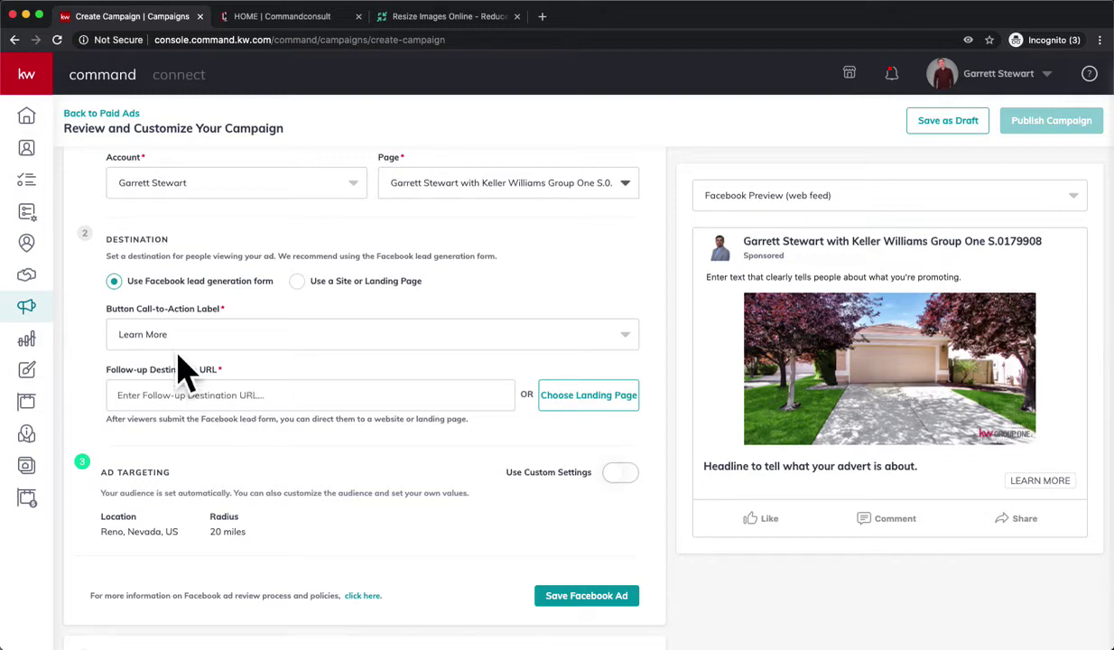
Open Designs in a new tab and start creating a new design.
right_click(28, 366)
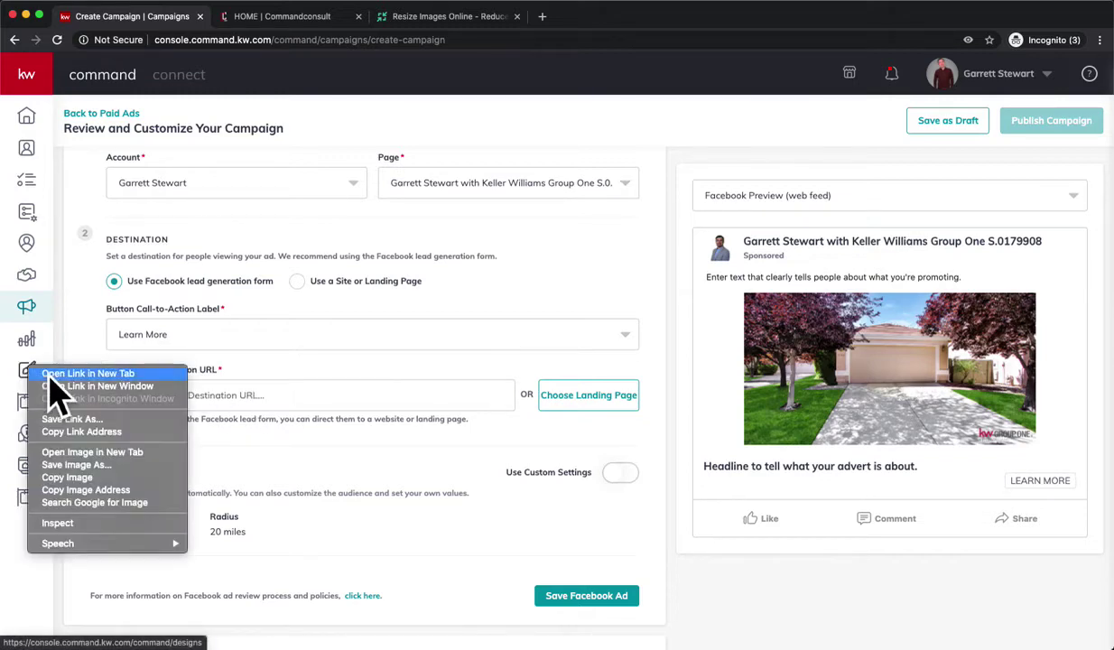
click(79, 374)
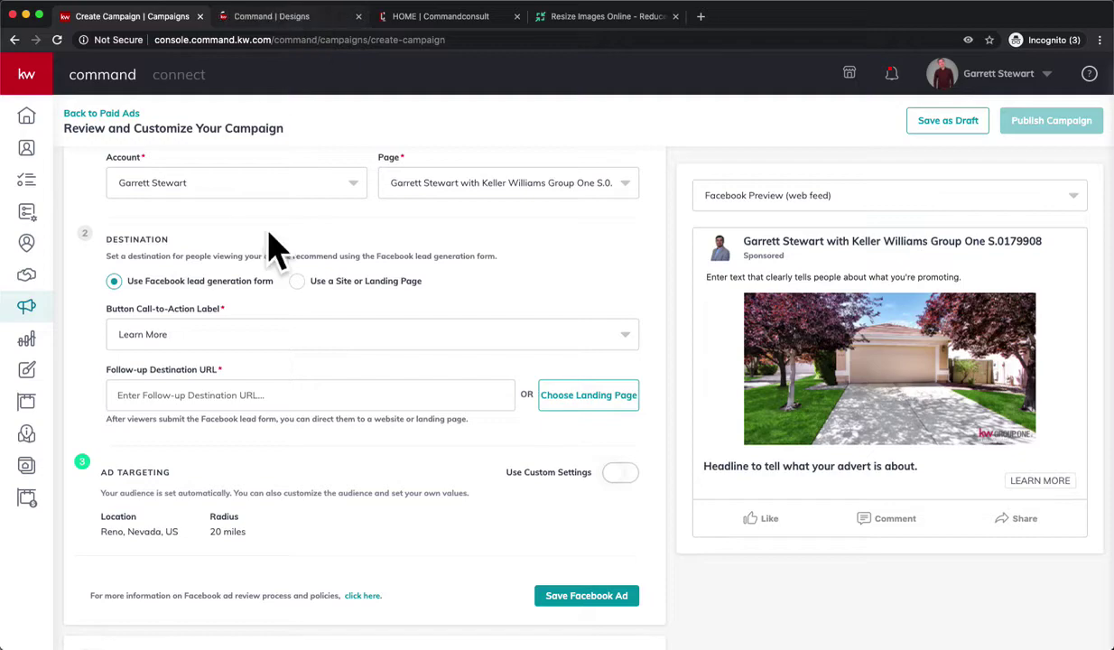
click(276, 18)
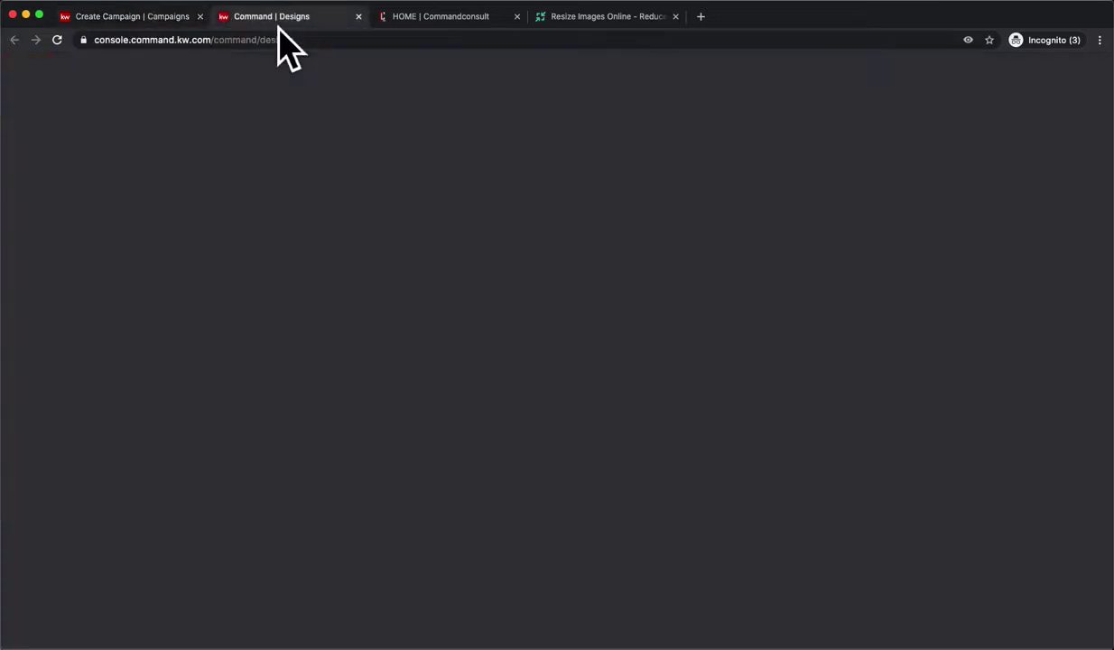
click(1050, 580)
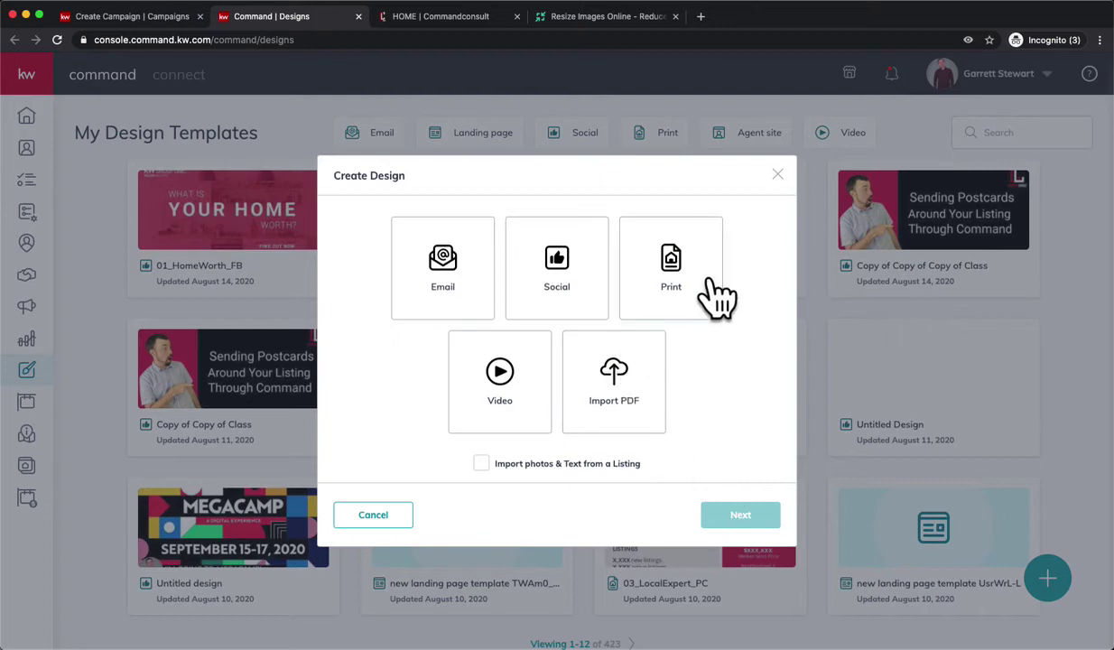
Choose Print, then Listings > For Sale > Fliers - Letter, and use template 12_FS_FL.
click(708, 274)
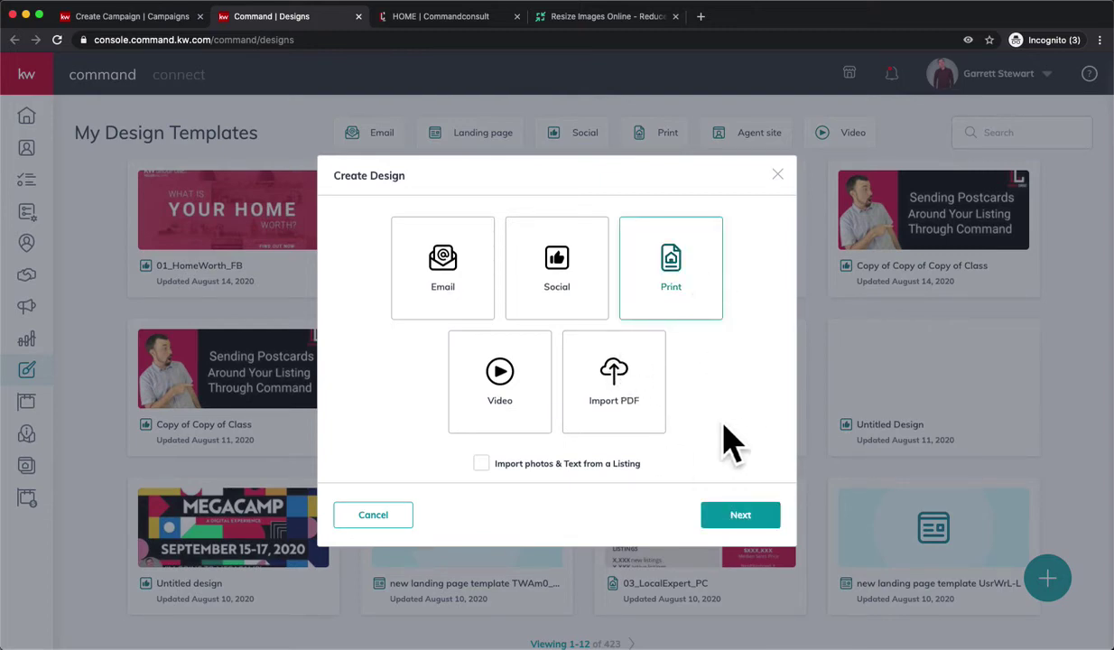
click(769, 521)
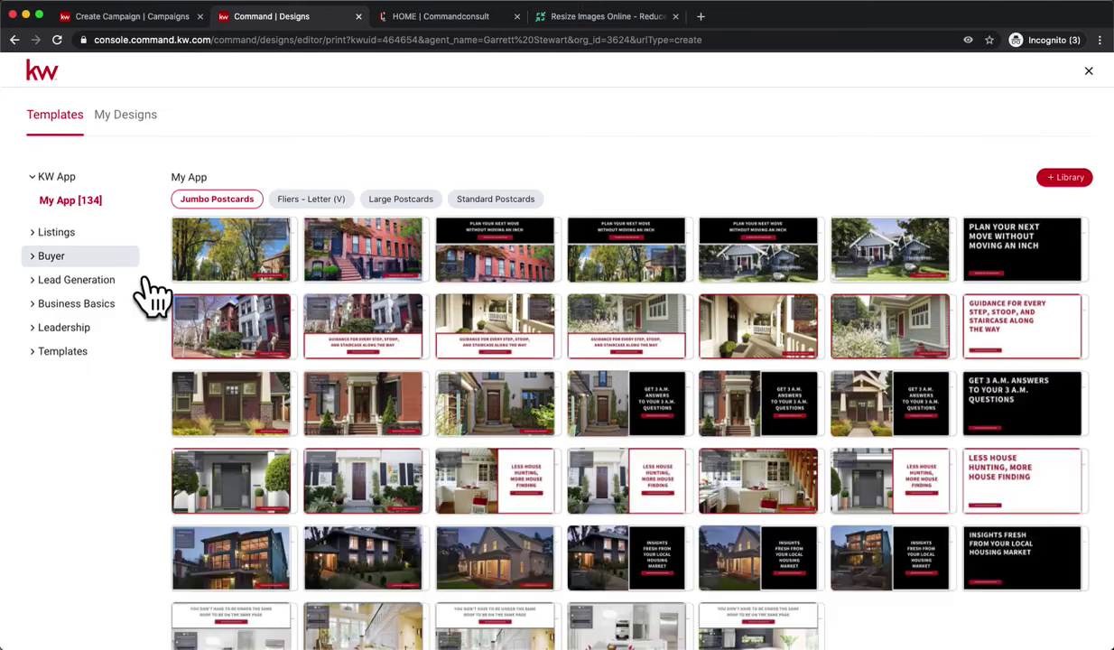
click(50, 235)
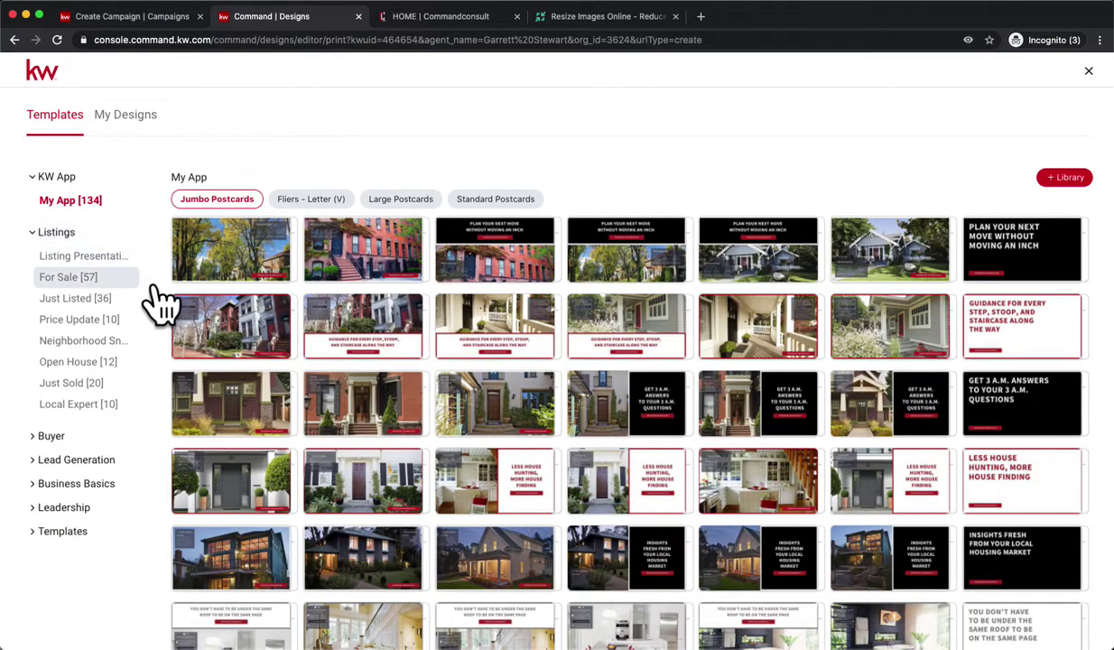
click(137, 280)
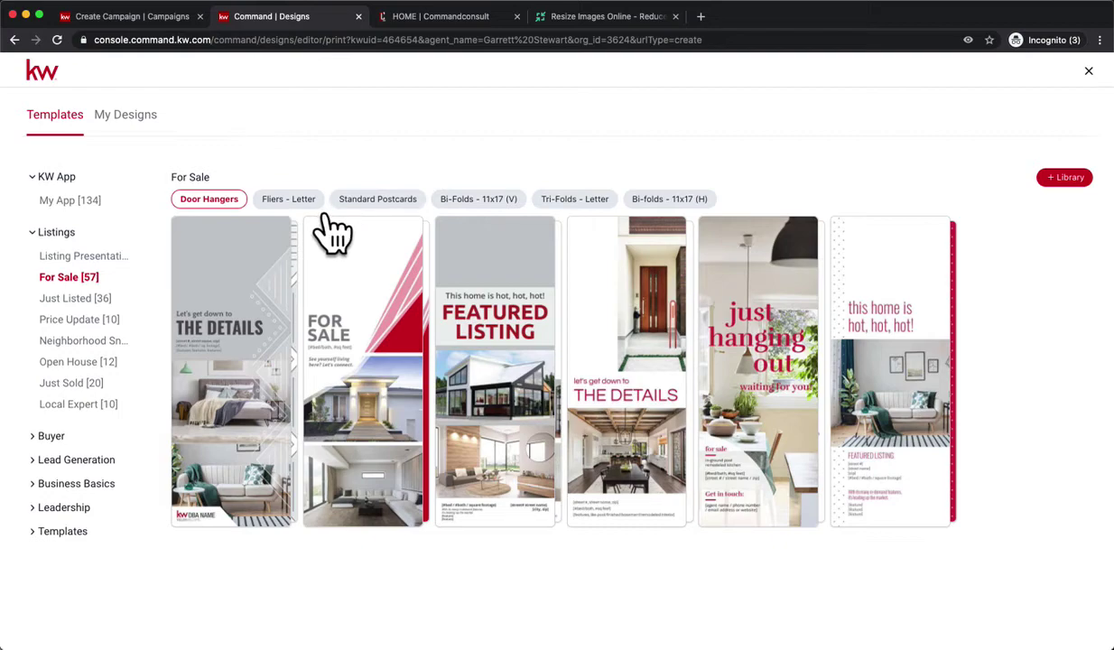
click(288, 198)
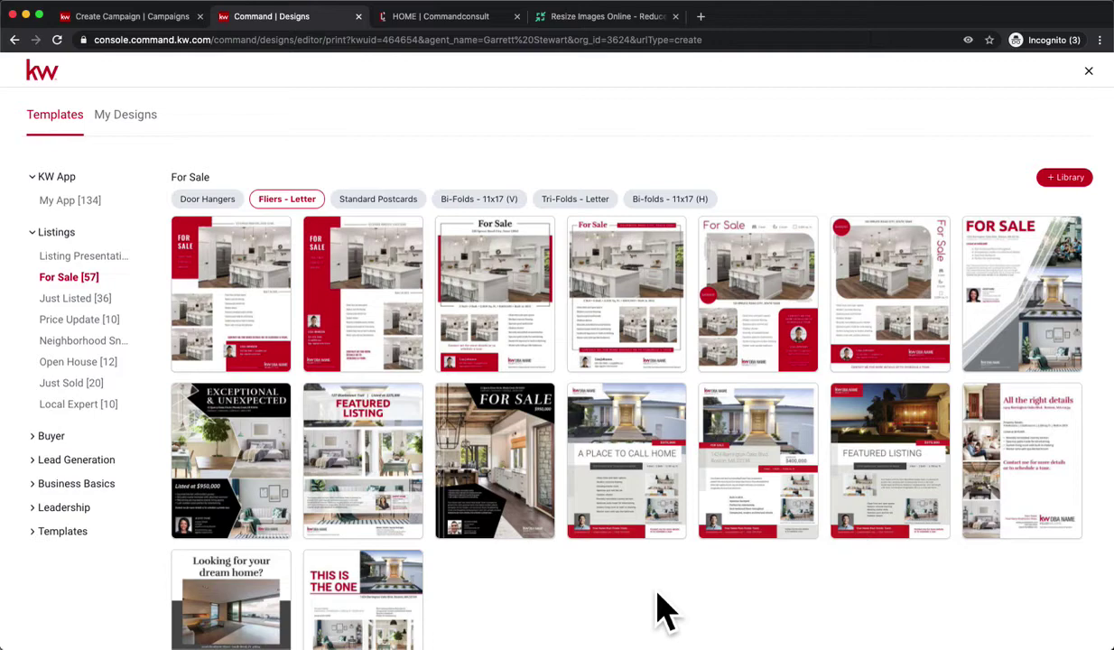
scroll(654, 607, down, 1)
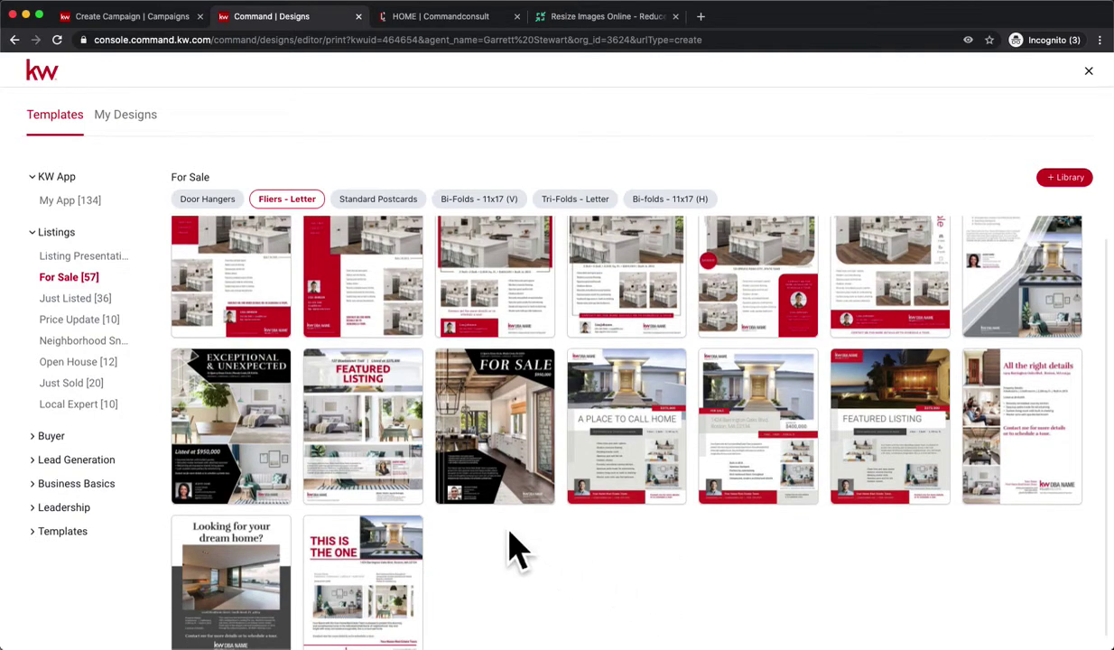
scroll(515, 547, up, 1)
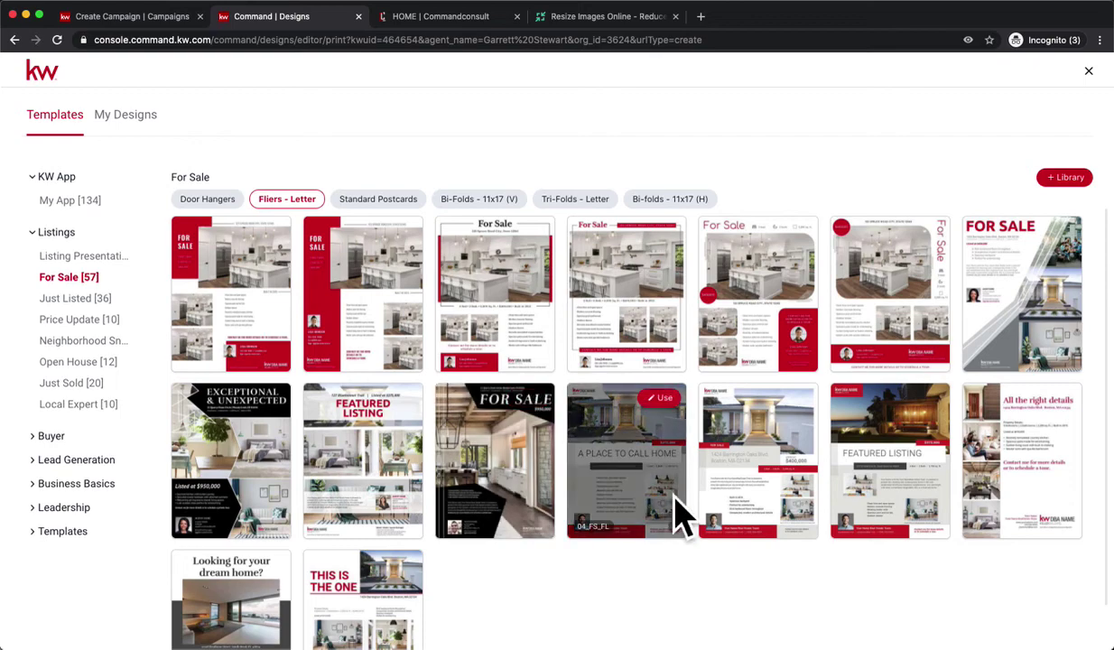
scroll(678, 533, down, 1)
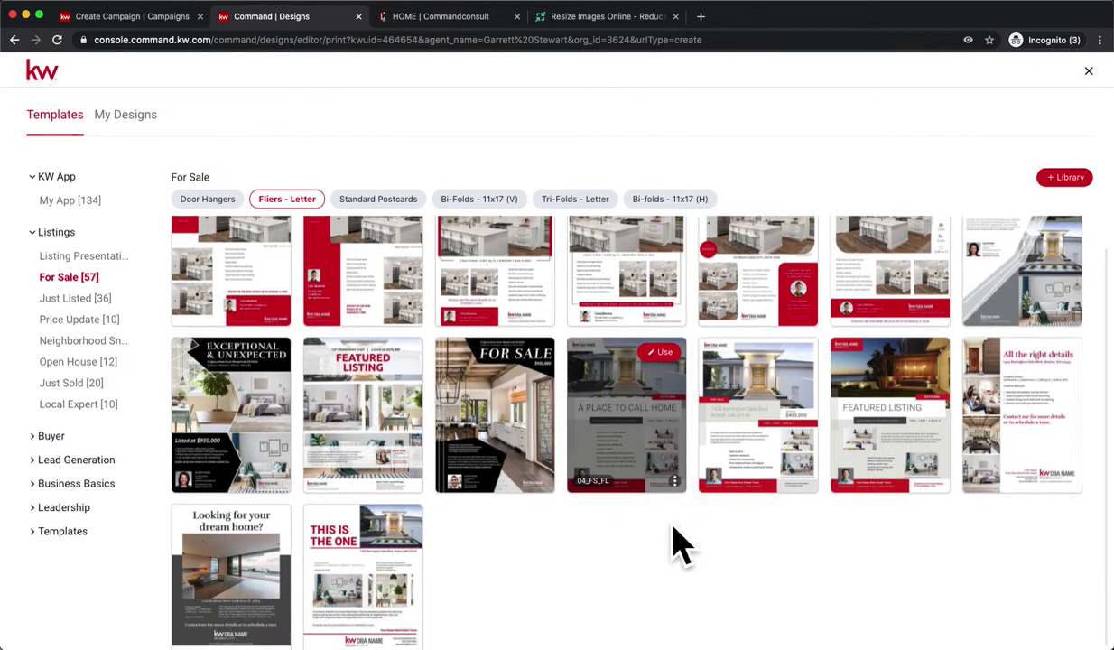
scroll(678, 541, up, 1)
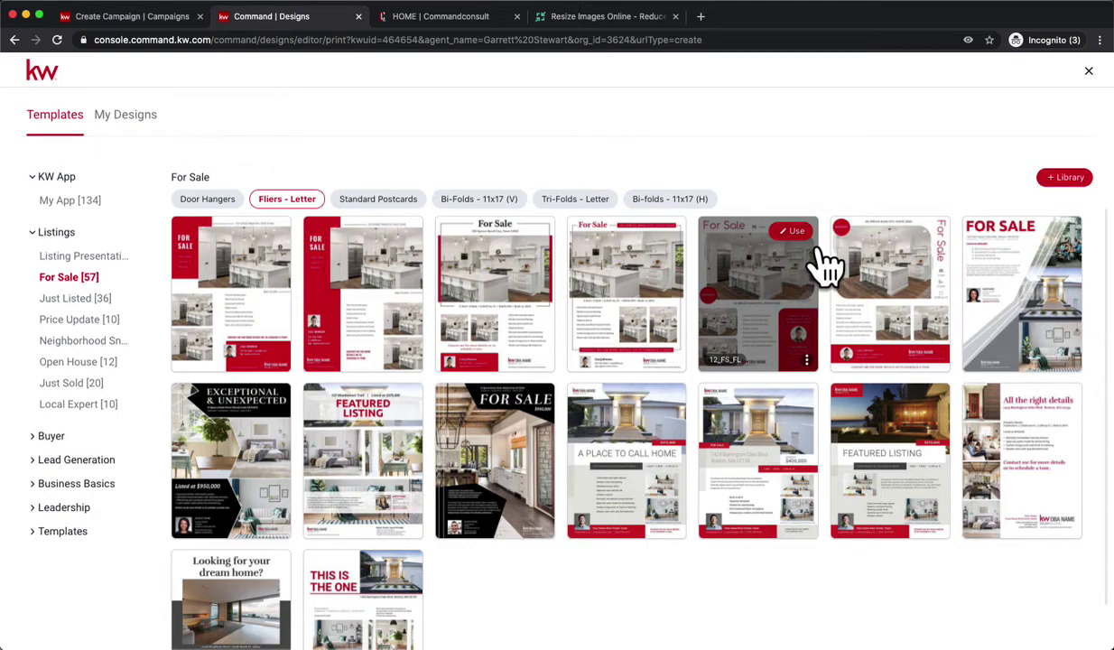
click(815, 253)
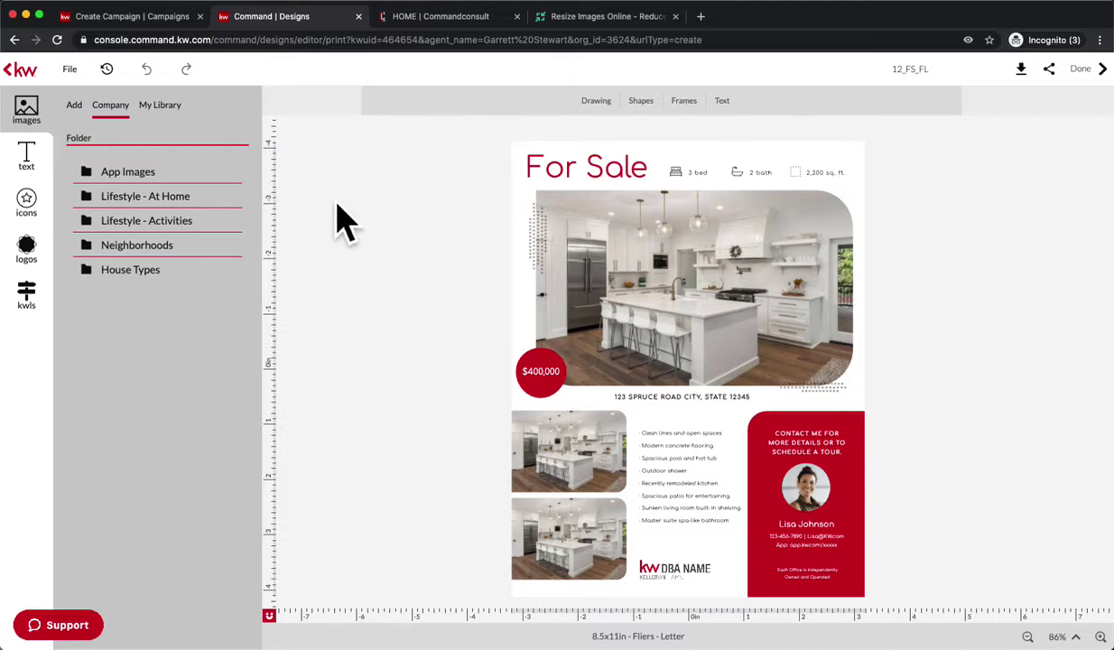
Upload IMG_0077.jpg and drag it onto the flier's top frame, replacing the kitchen photo.
click(664, 327)
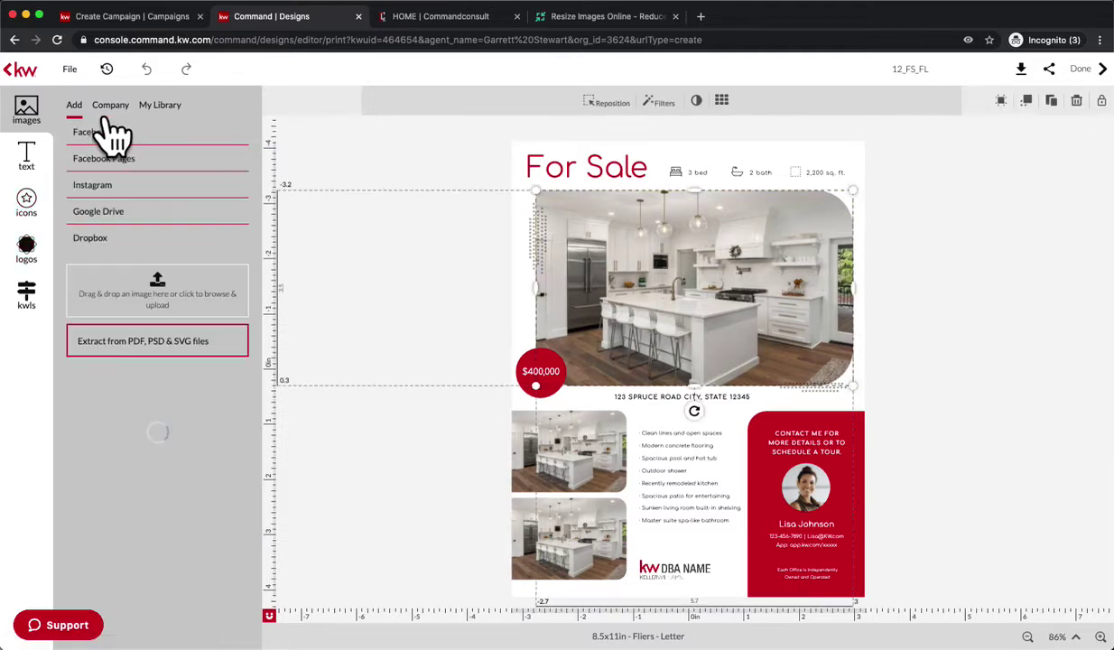
click(207, 304)
double_click(186, 112)
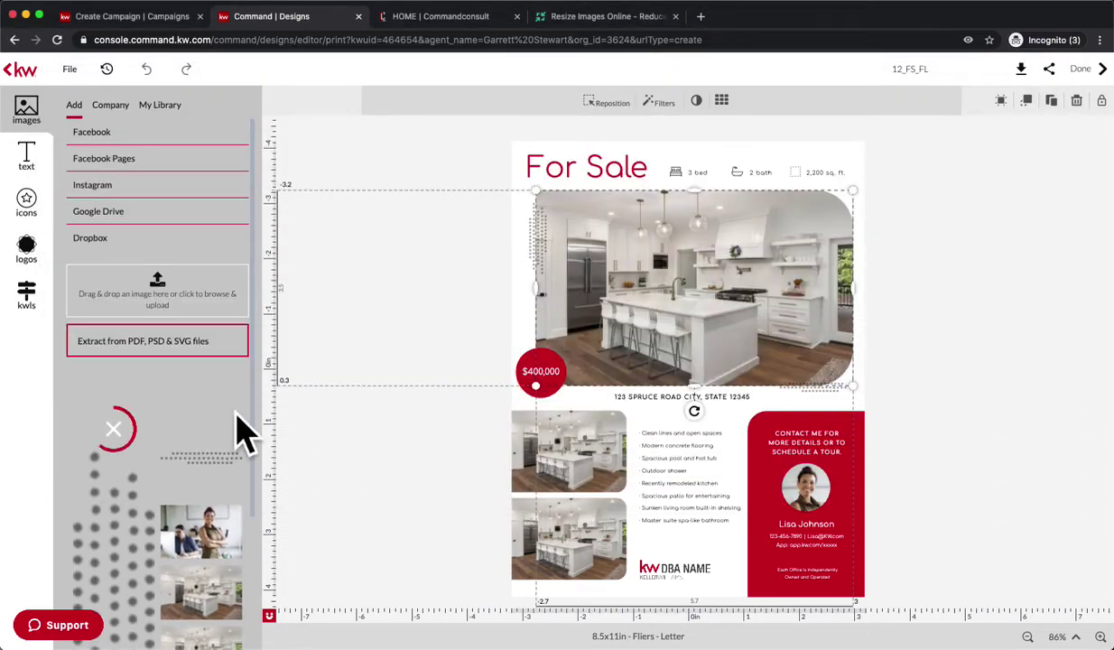
mouse_move(197, 499)
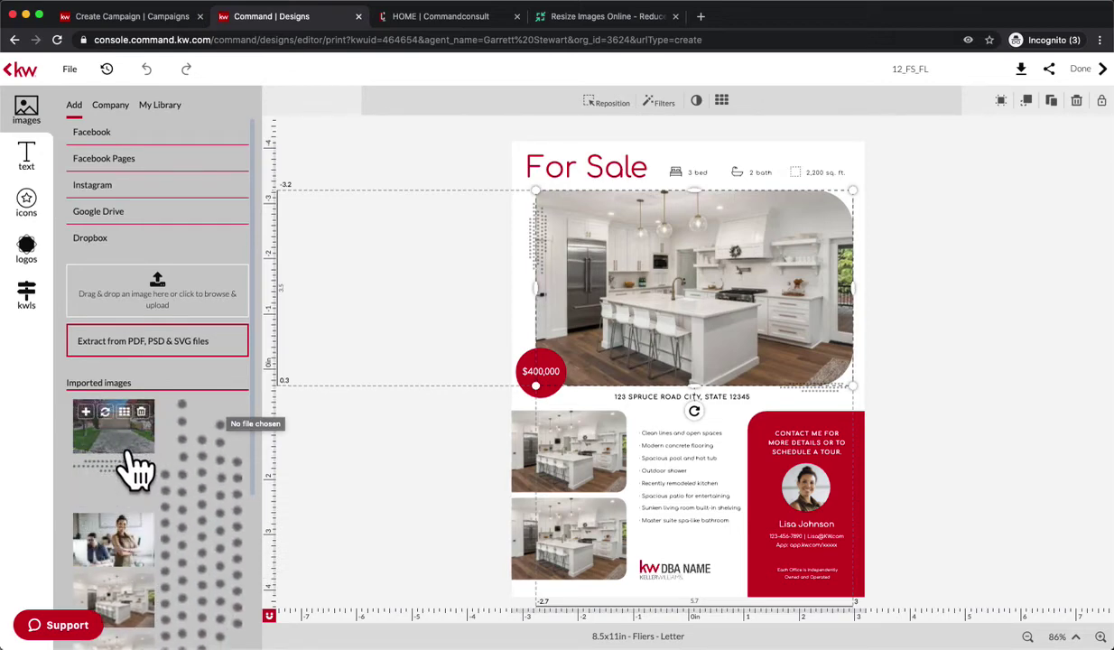
drag(134, 468, 726, 291)
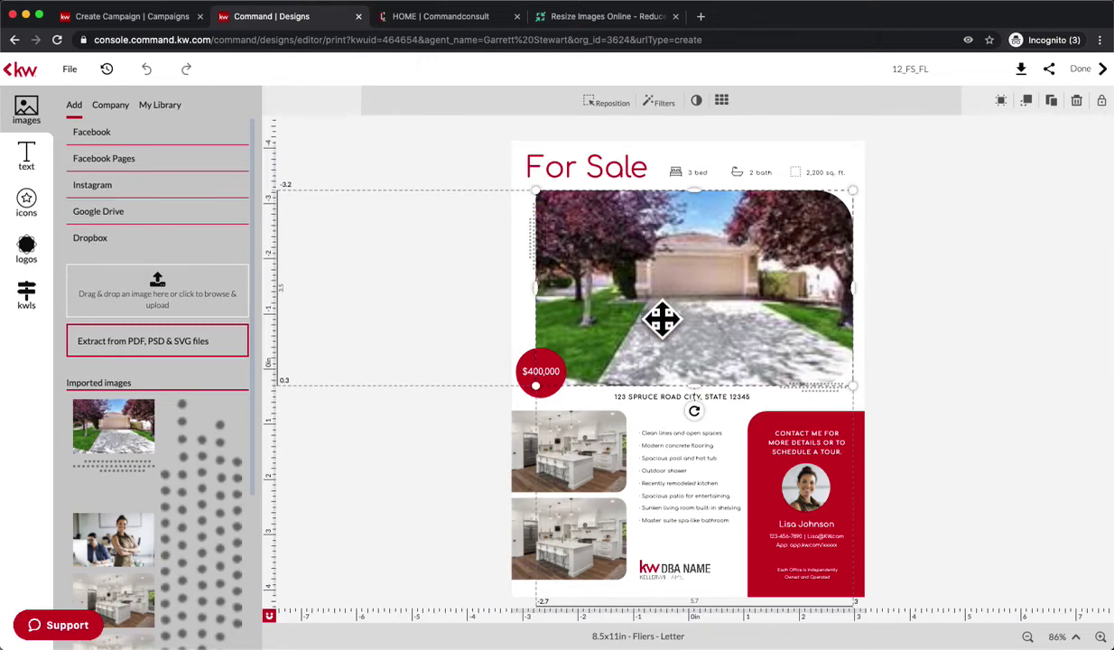
Save the flyer design from the File menu.
click(720, 190)
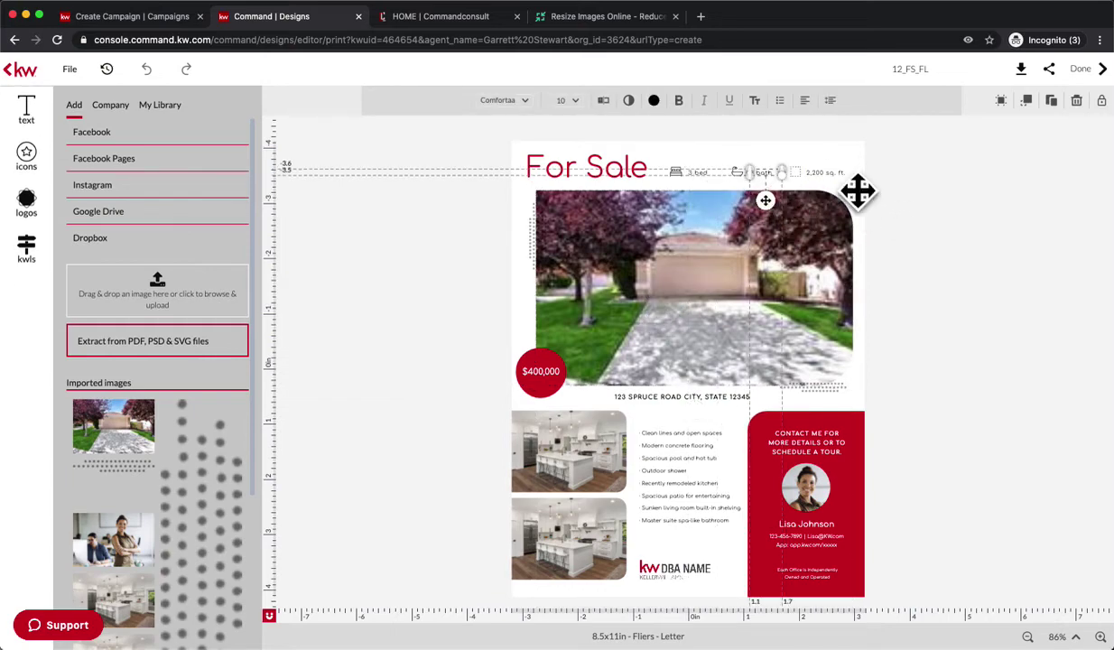
click(851, 193)
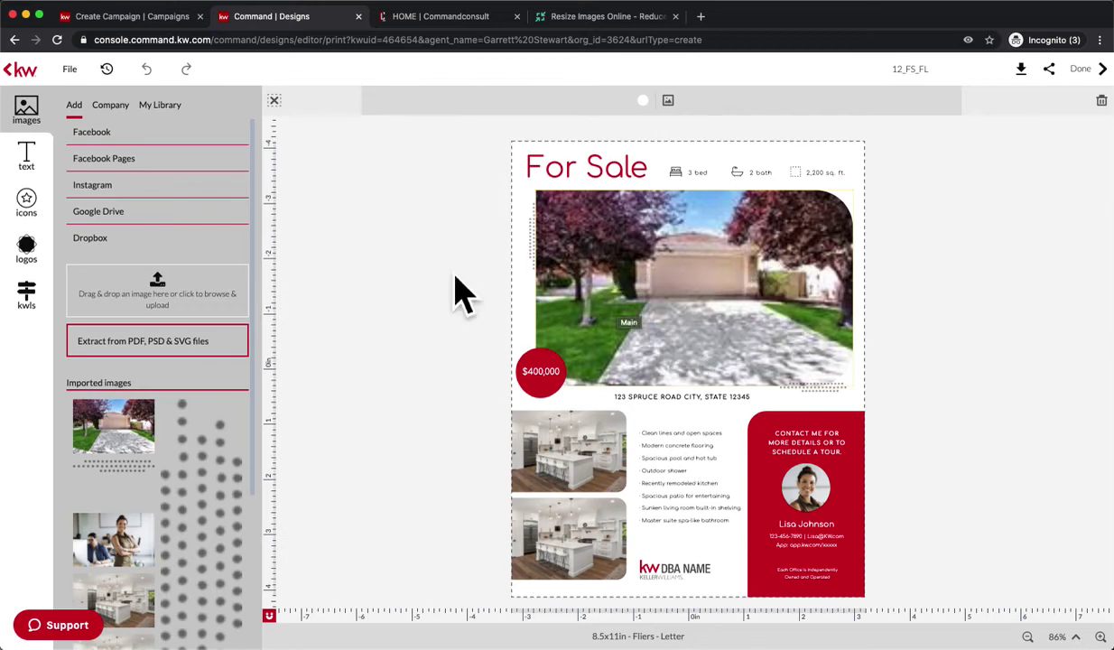
click(70, 68)
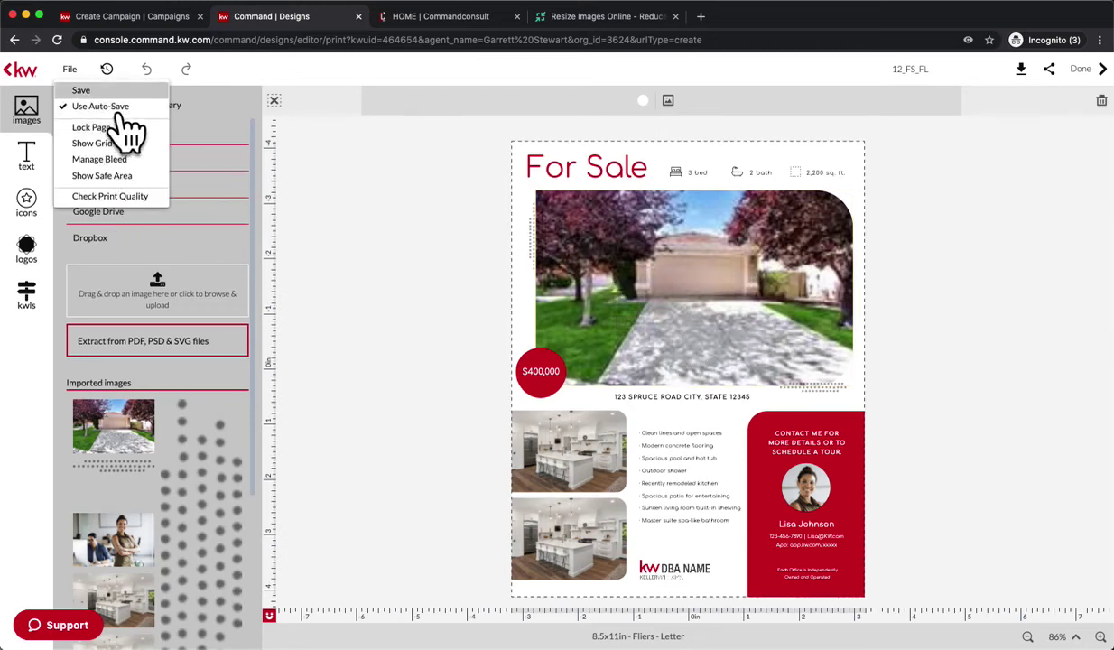
click(117, 107)
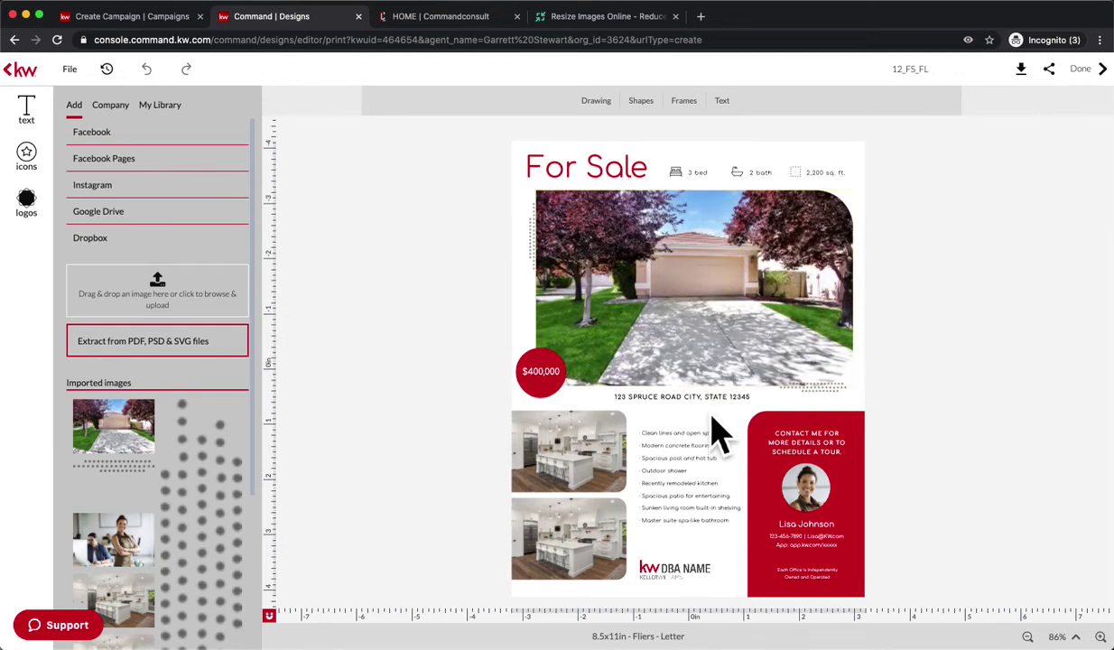
Replace the sample agent portrait with the suited headshot from My Library.
click(552, 385)
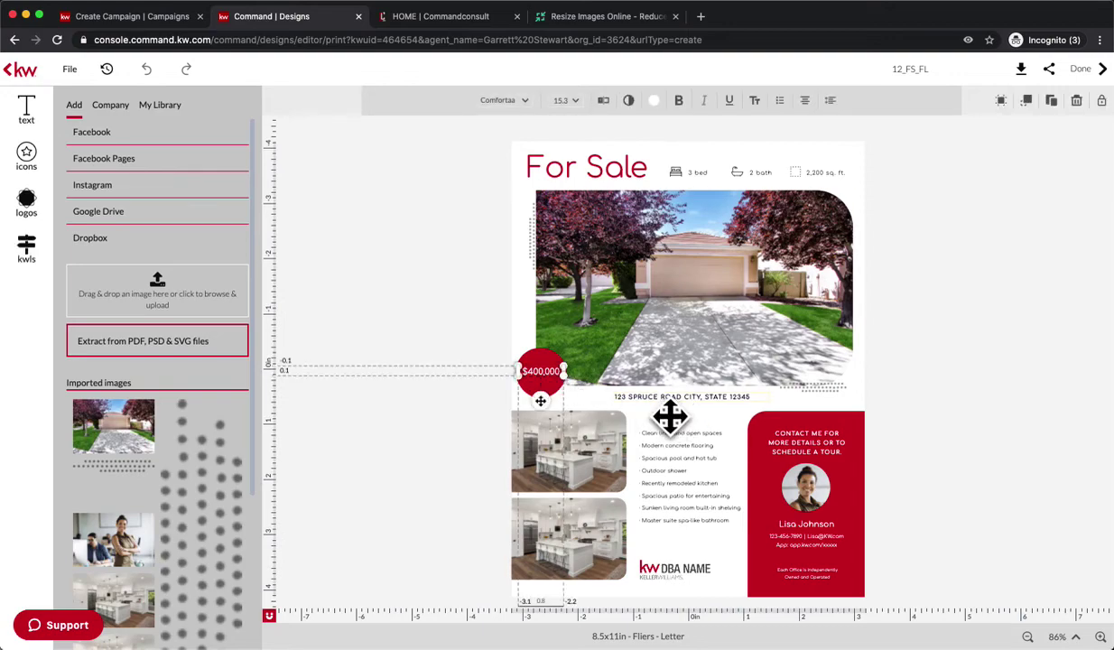
click(668, 418)
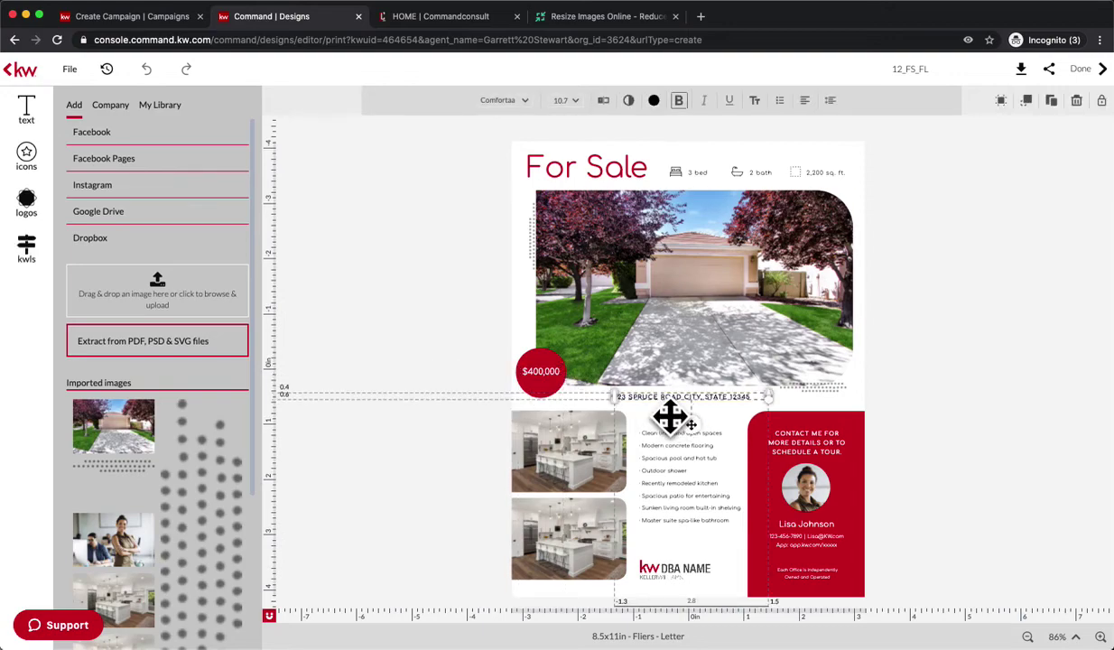
click(469, 327)
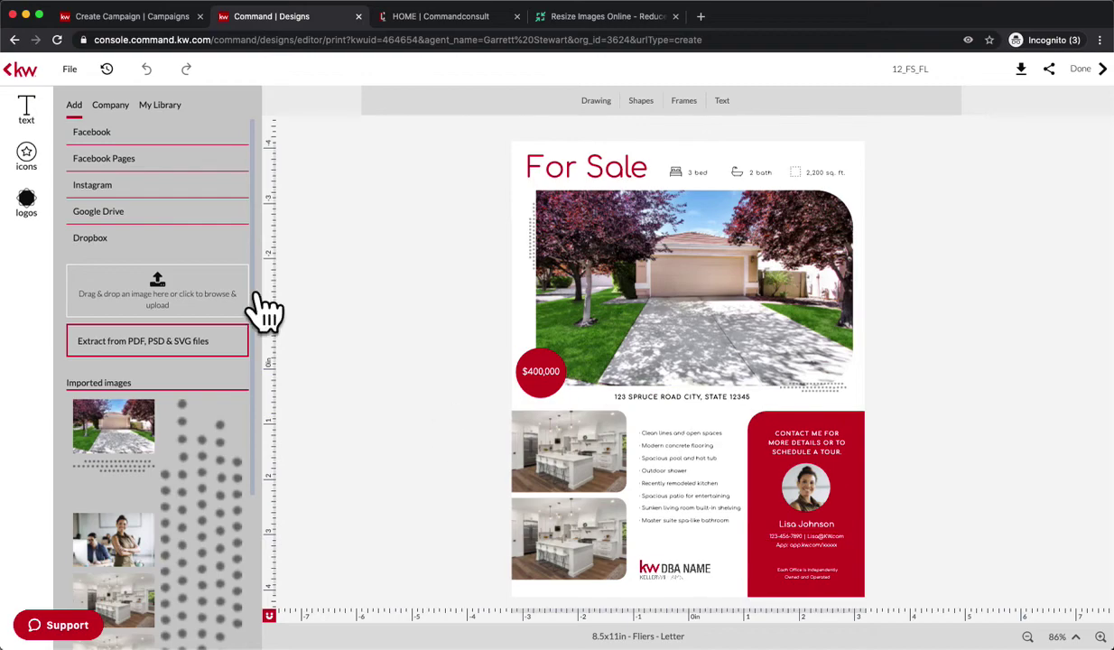
click(819, 488)
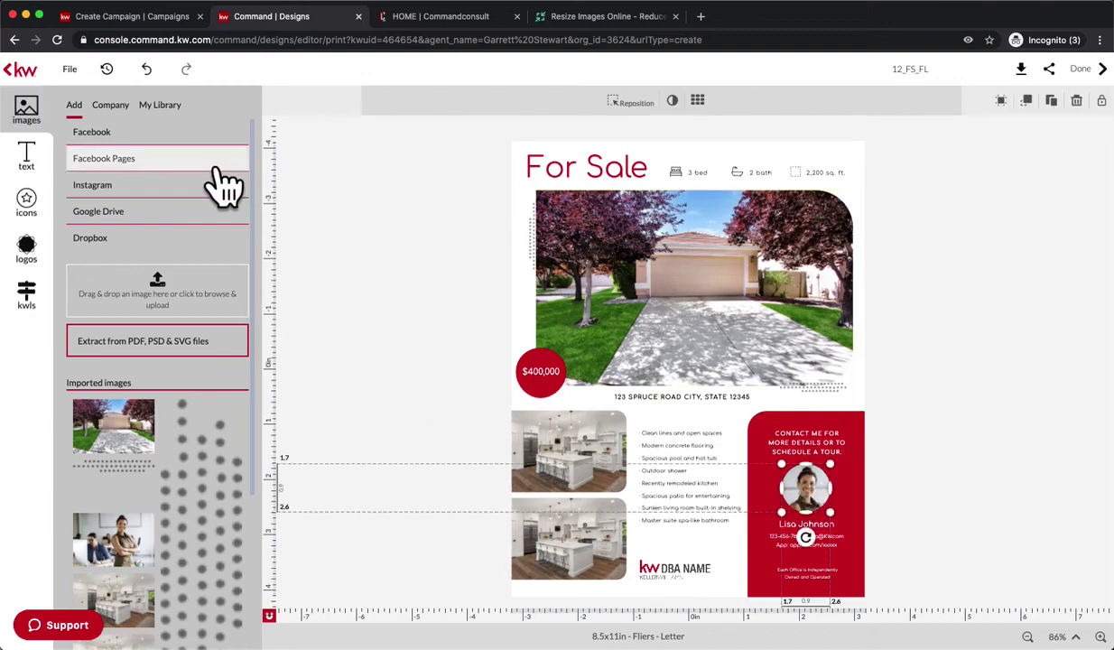
click(172, 116)
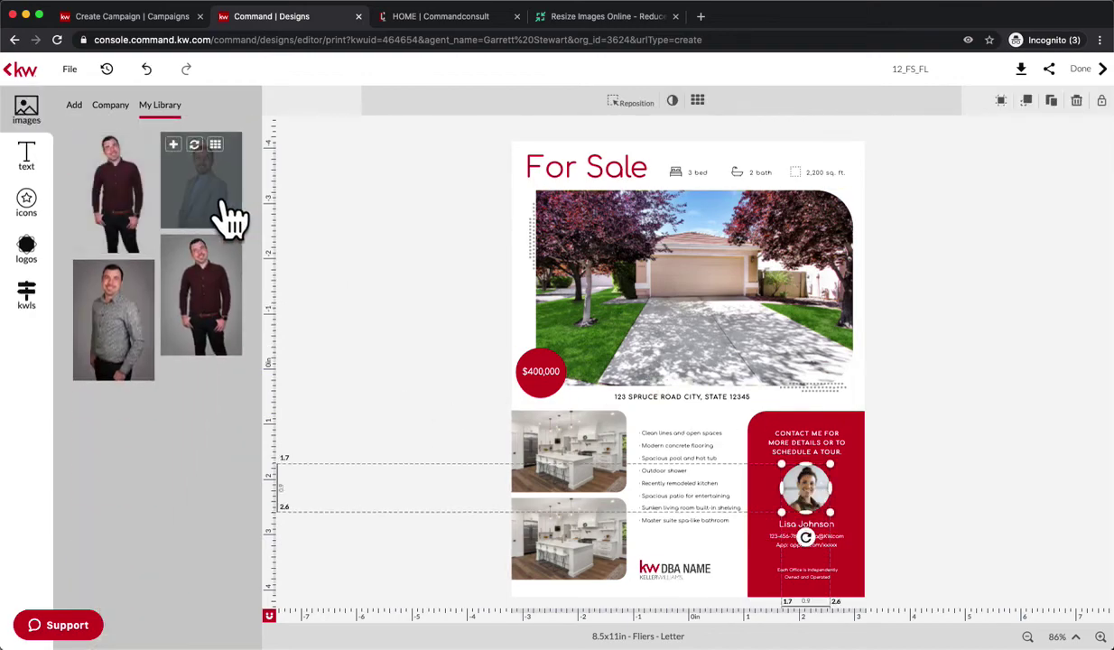
mouse_move(222, 217)
mouse_down()
mouse_move(792, 486)
mouse_move(823, 514)
mouse_up()
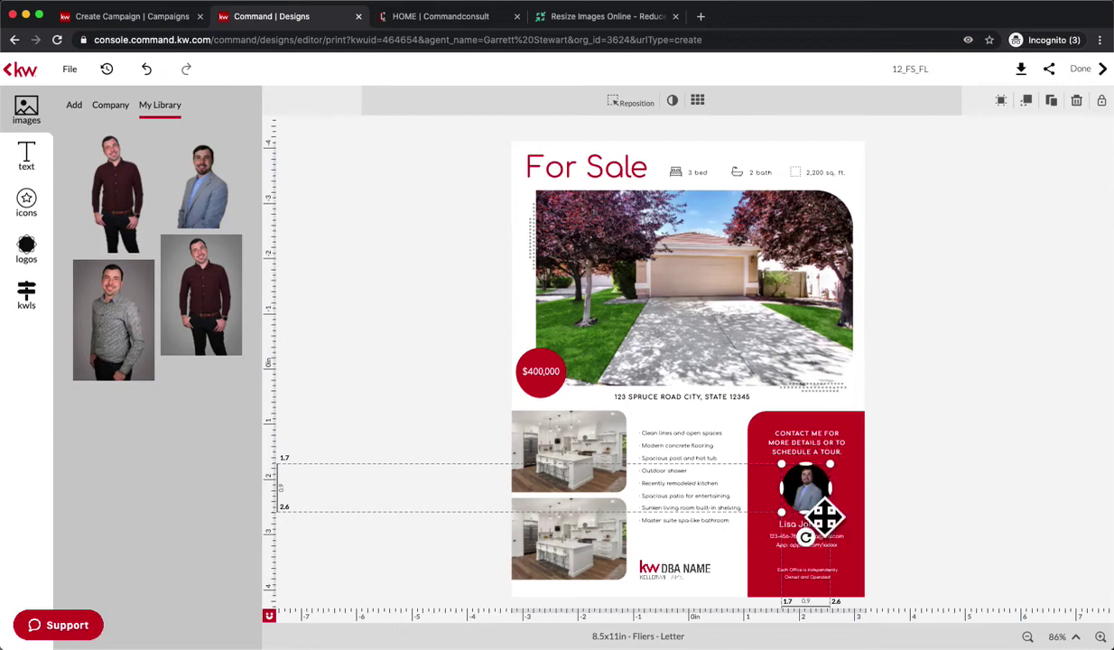
click(432, 351)
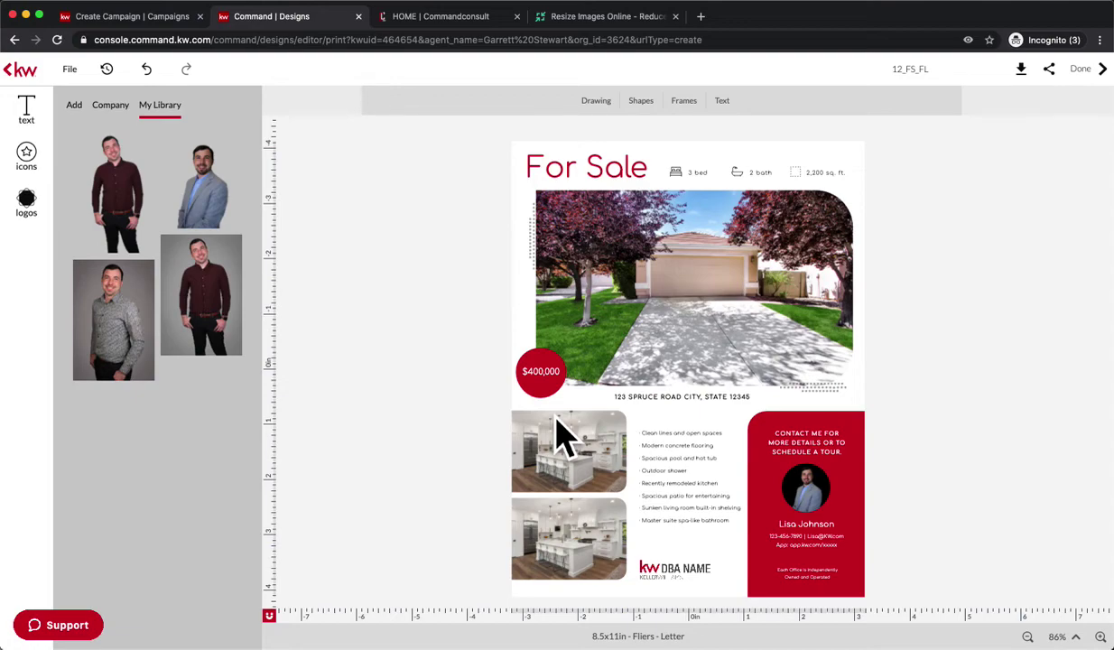
Rename the design to 'Just Listed Flyer Internet'.
click(929, 71)
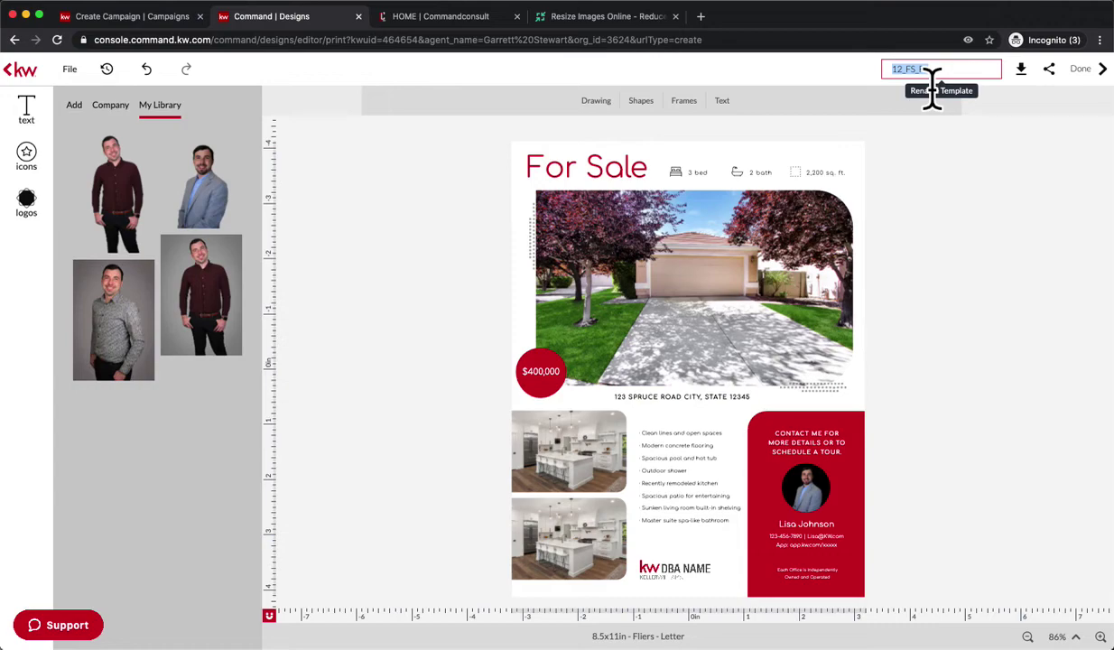
text(Just Listed)
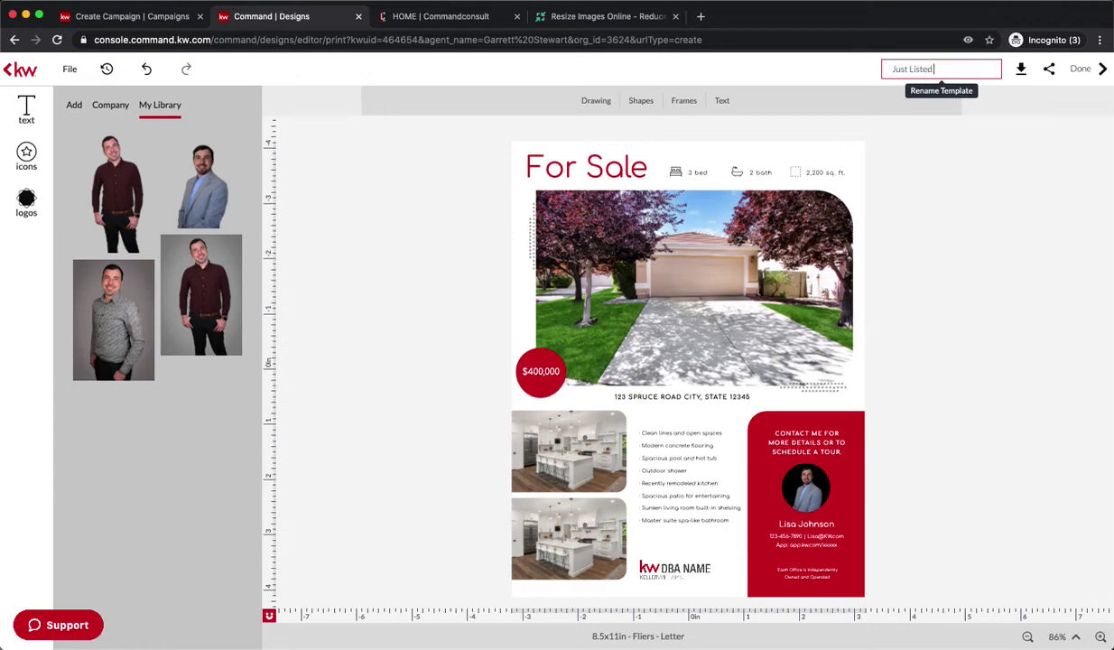
text( Flyer Internet)
key(Return)
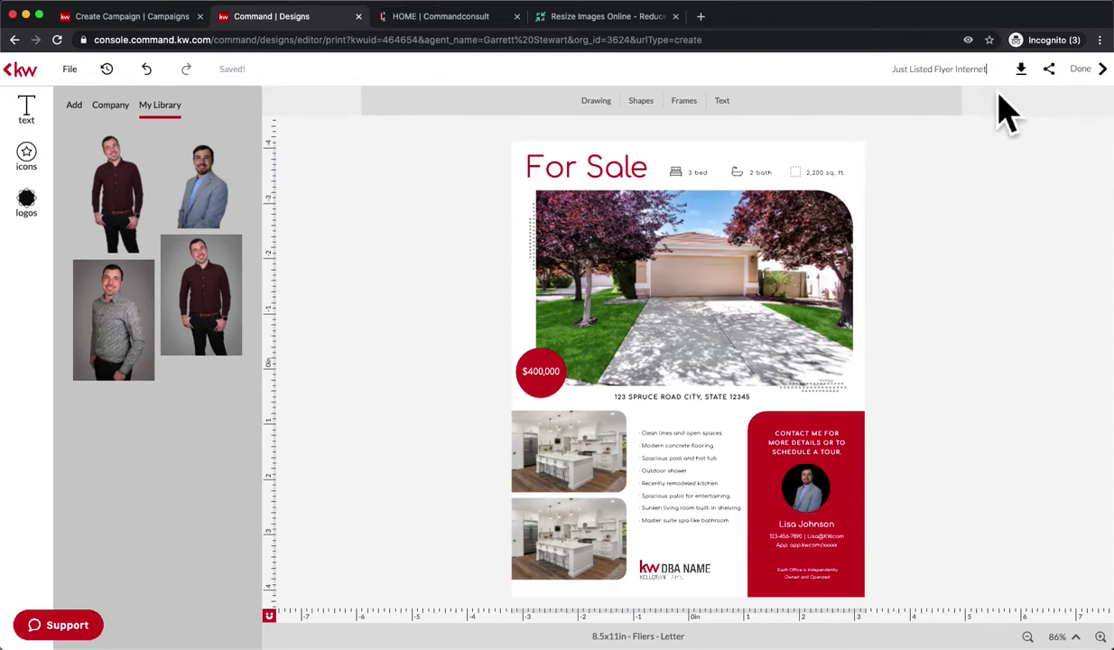
Copy the share link for the whole project.
click(1055, 70)
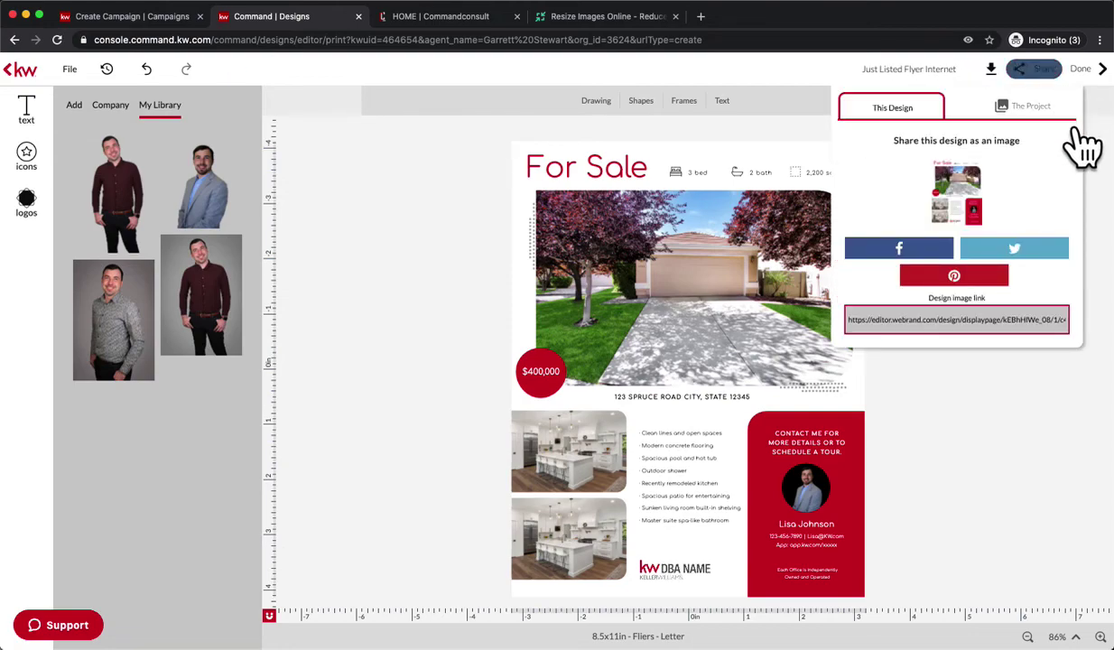
click(1073, 118)
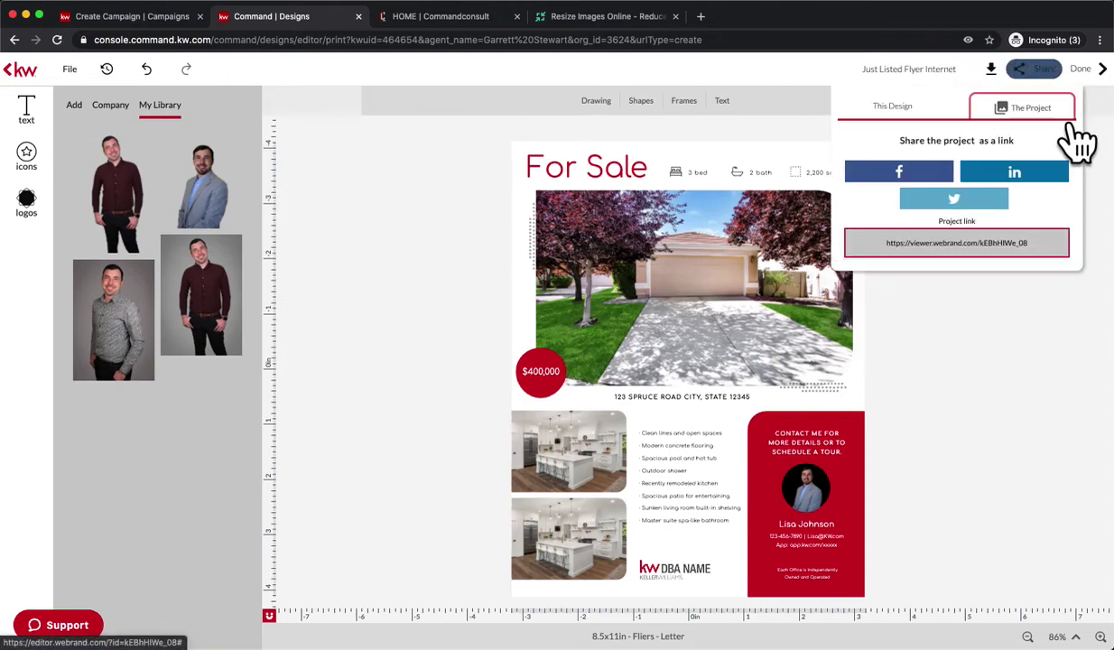
click(989, 264)
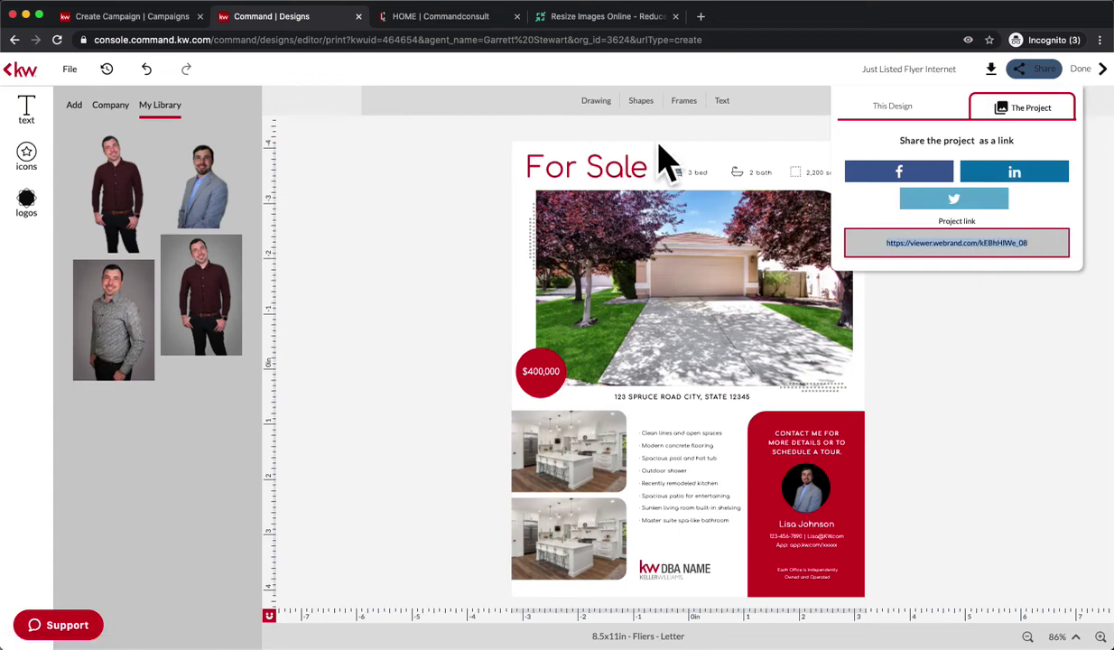
click(623, 18)
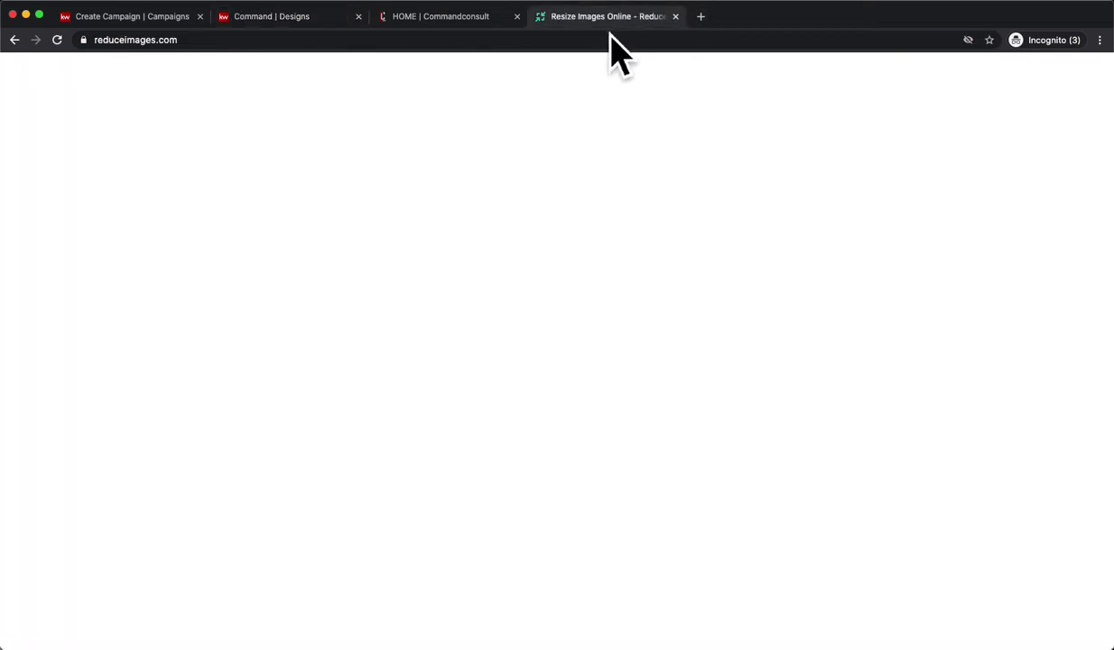
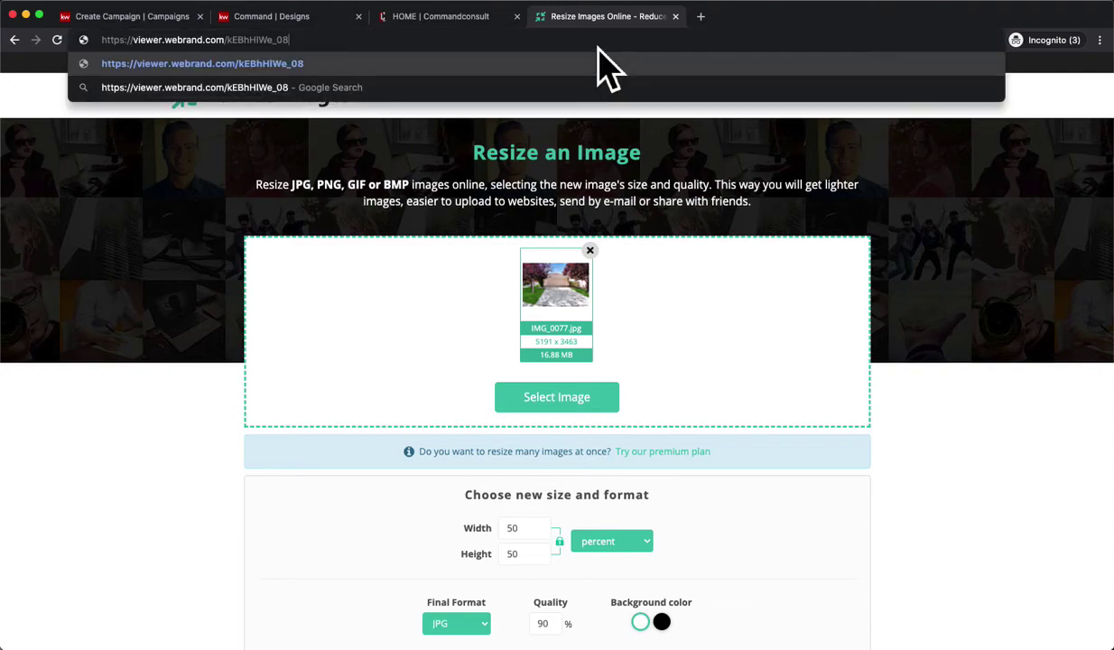
Load the copied project link to preview the flyer, then go back to the campaign's destination settings.
key(Return)
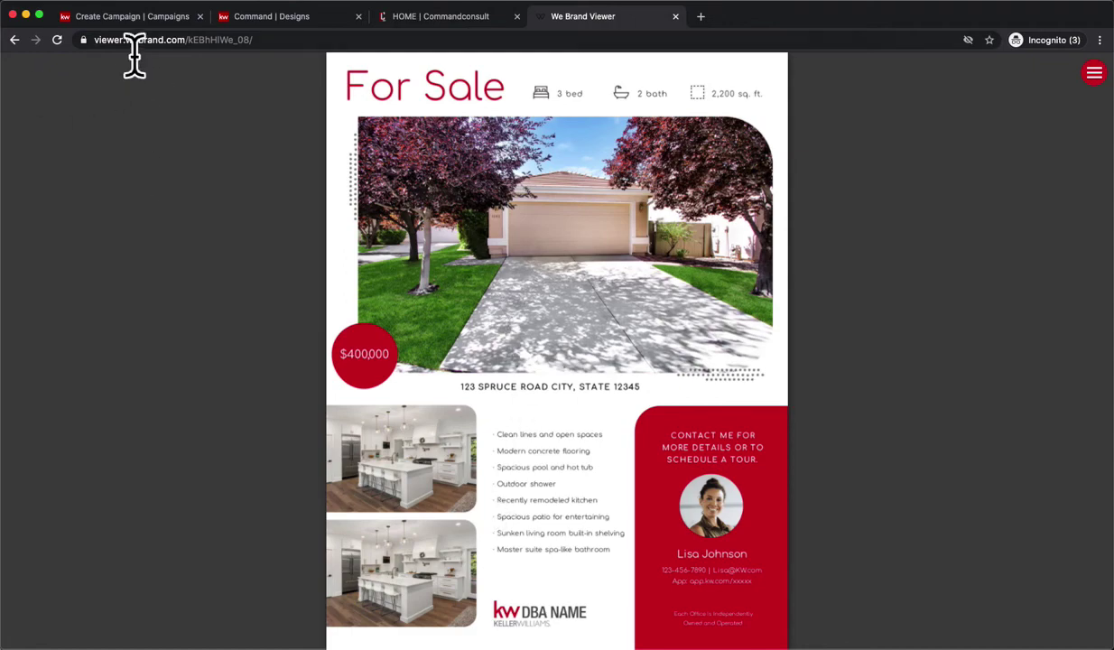
click(126, 20)
click(272, 406)
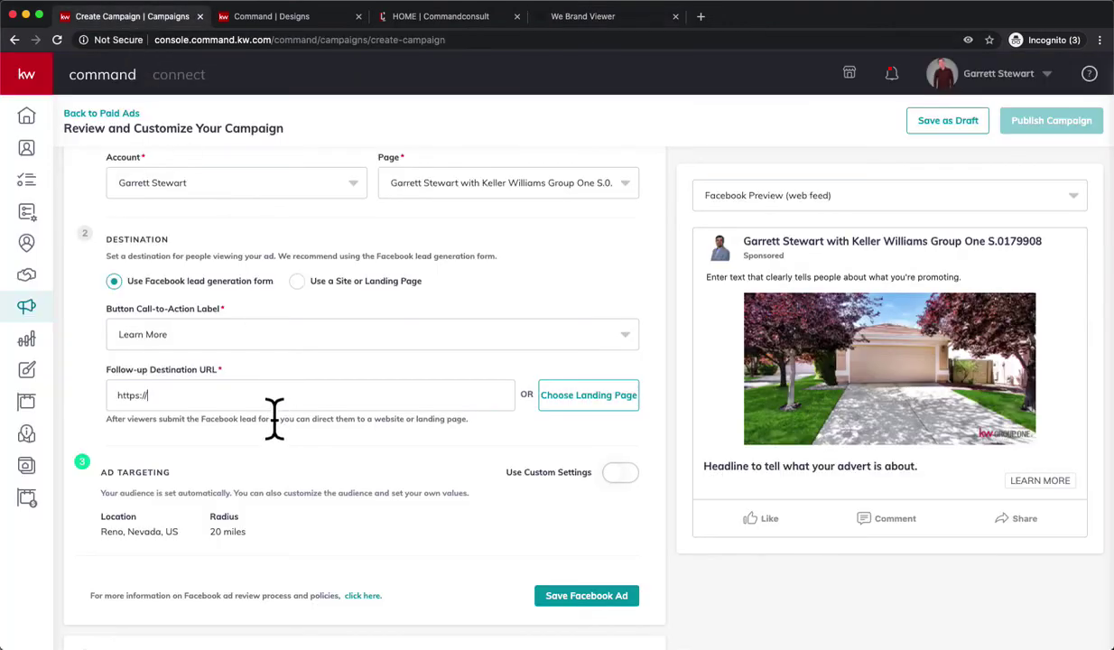
Replace the follow-up destination URL with the flyer's viewer.webrand.com link and save the Facebook ad.
key(super+a)
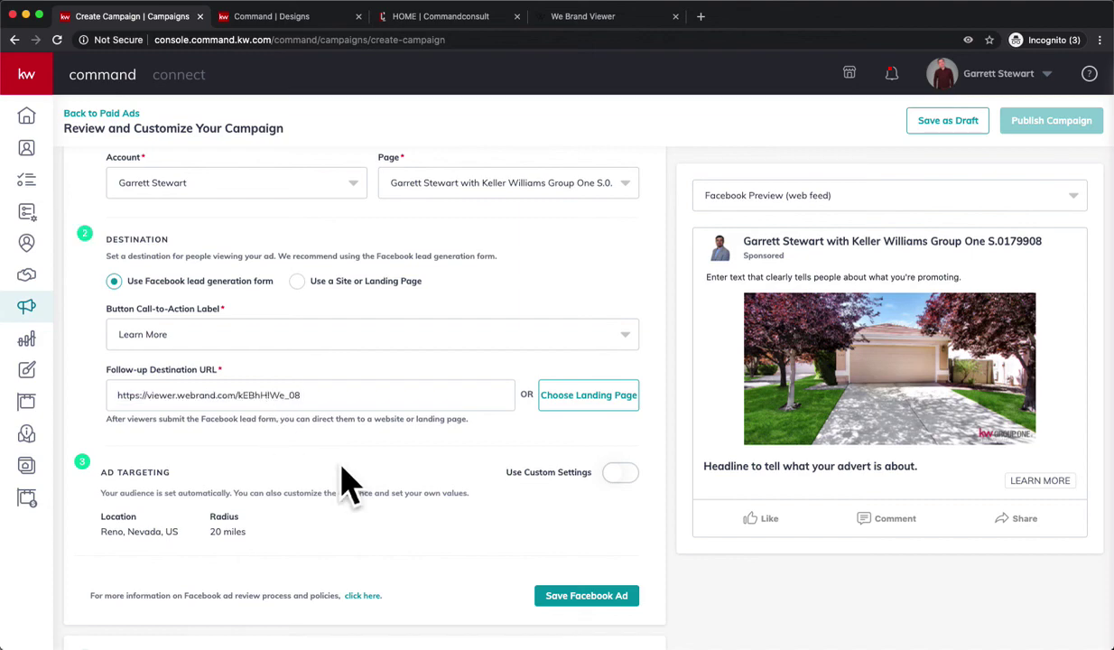
click(596, 601)
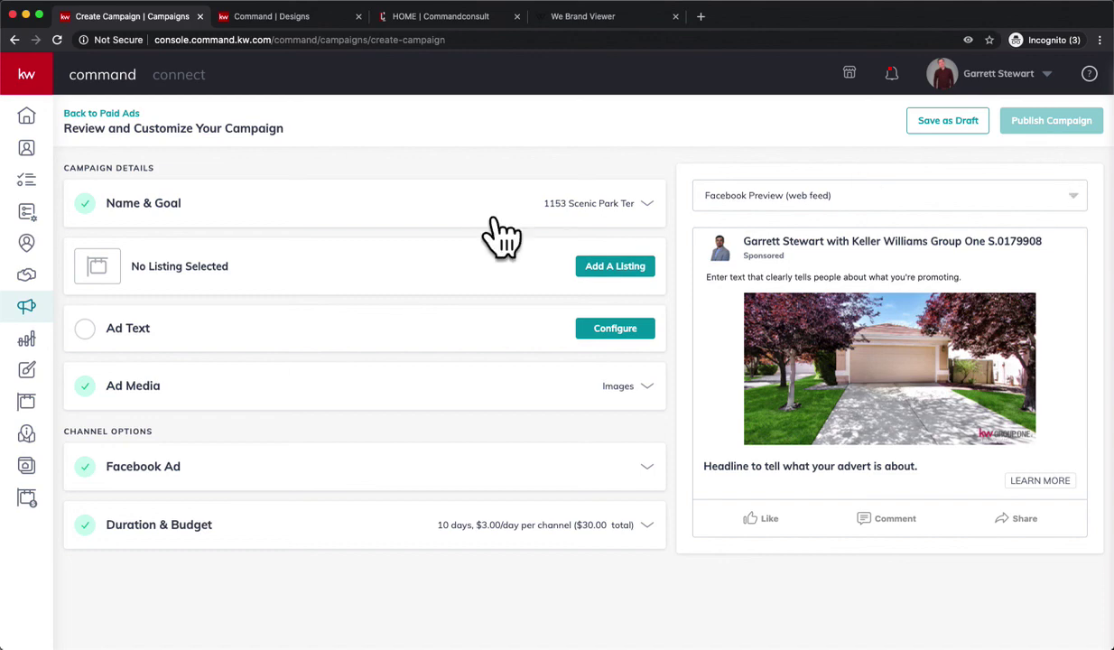
Go to commandconsult.com/videos from the Command Consult home page.
click(457, 24)
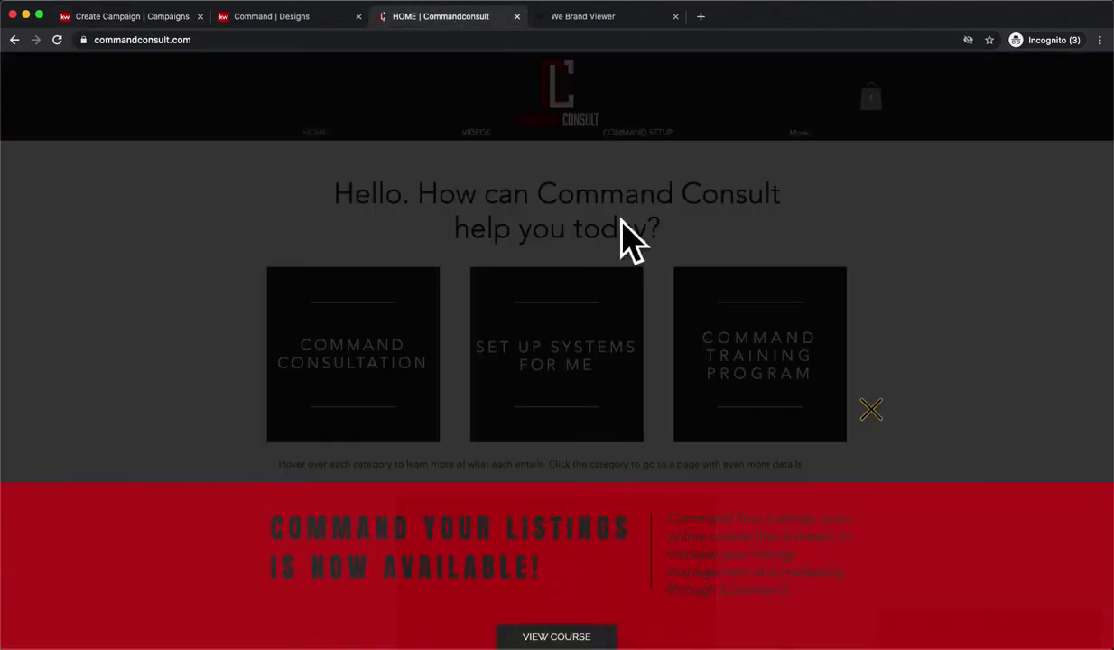
click(890, 408)
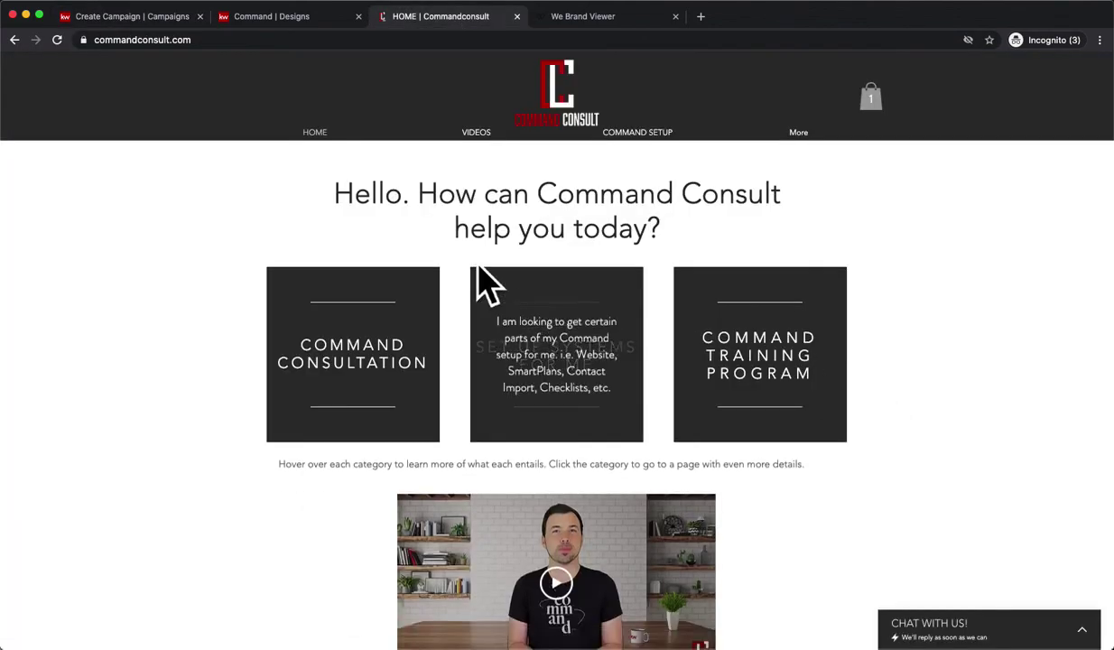
click(499, 151)
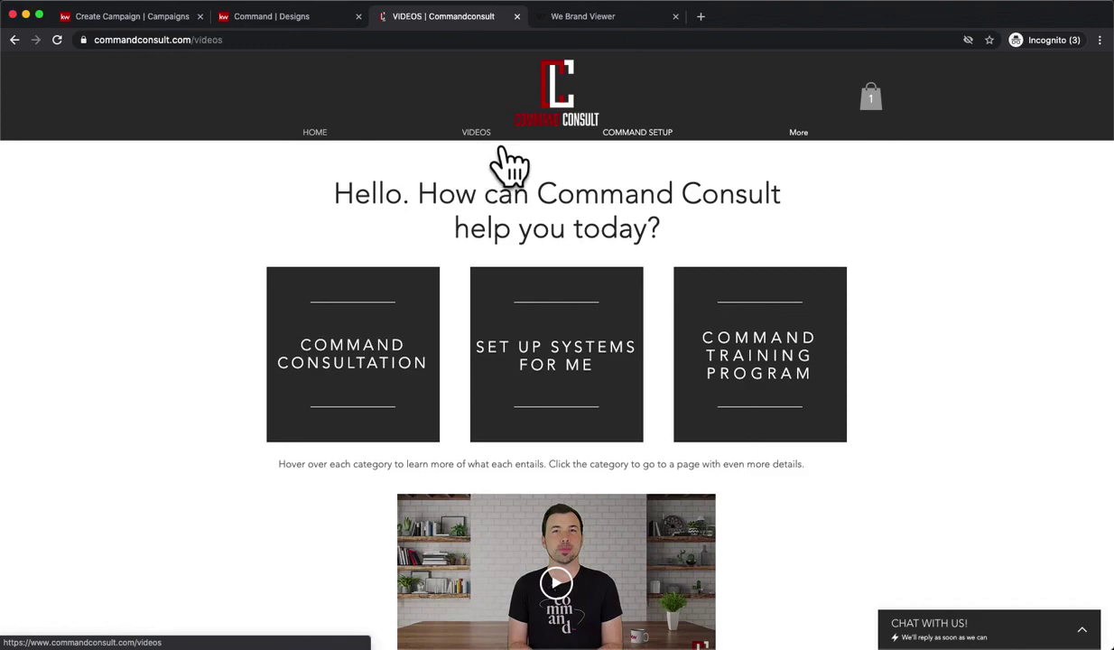